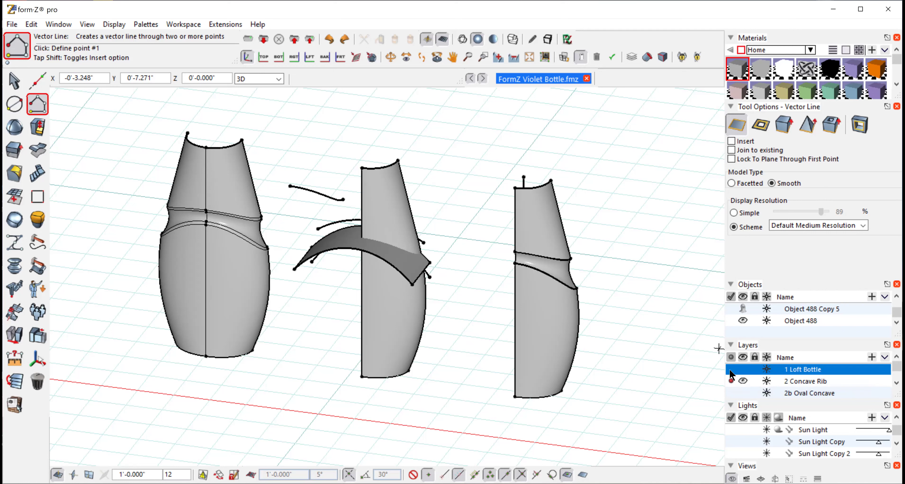
Show the 1 Loft Bottle layer and select its open half-bottle surface standing at the origin.
click(743, 369)
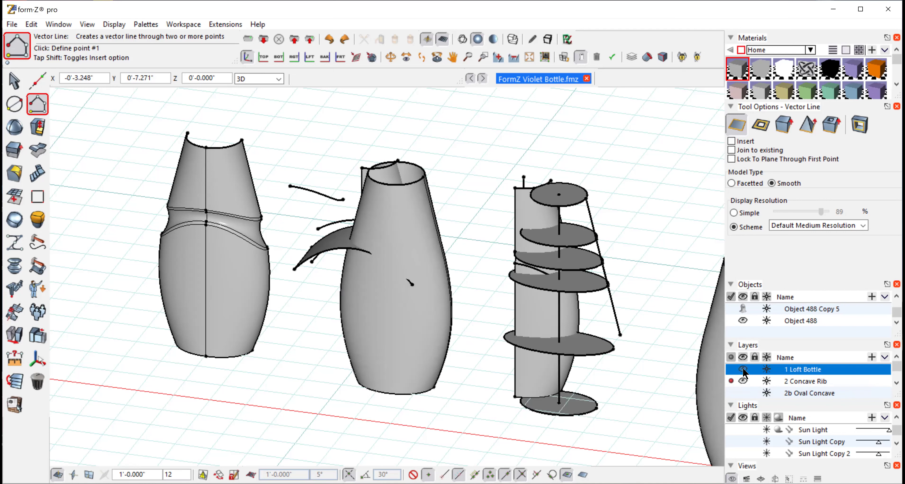
click(453, 56)
drag(669, 243, 374, 182)
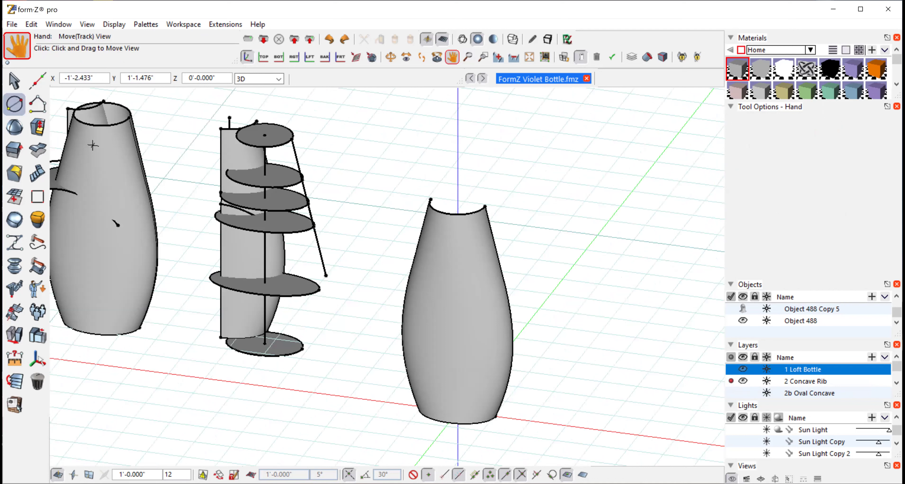
key(Escape)
click(469, 289)
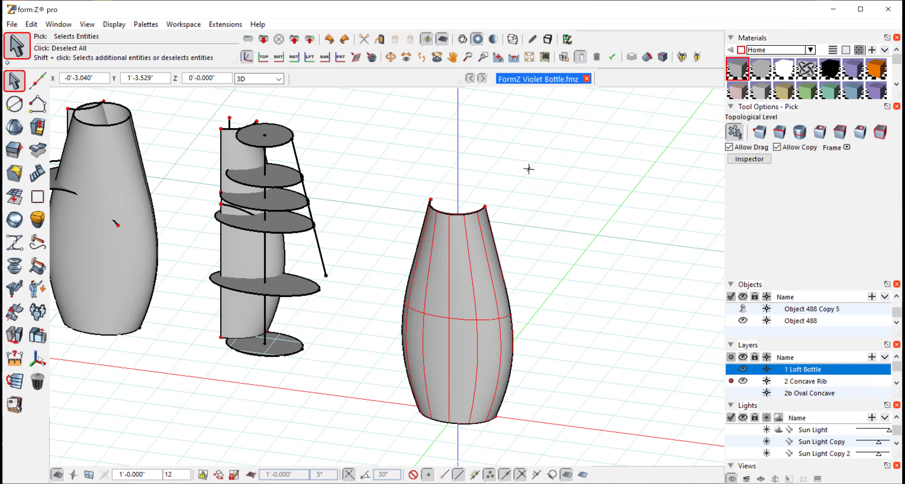
Make one copy of the selected half-bottle surface in place with the Move tool.
click(12, 335)
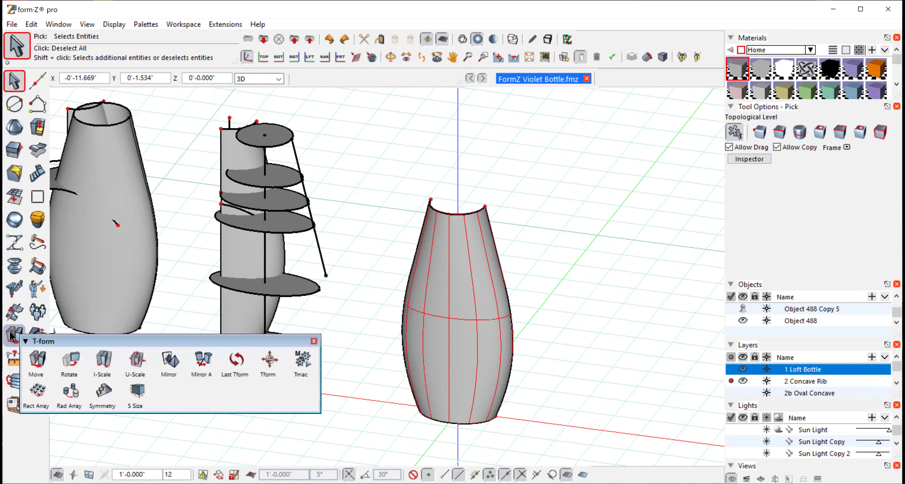
click(36, 359)
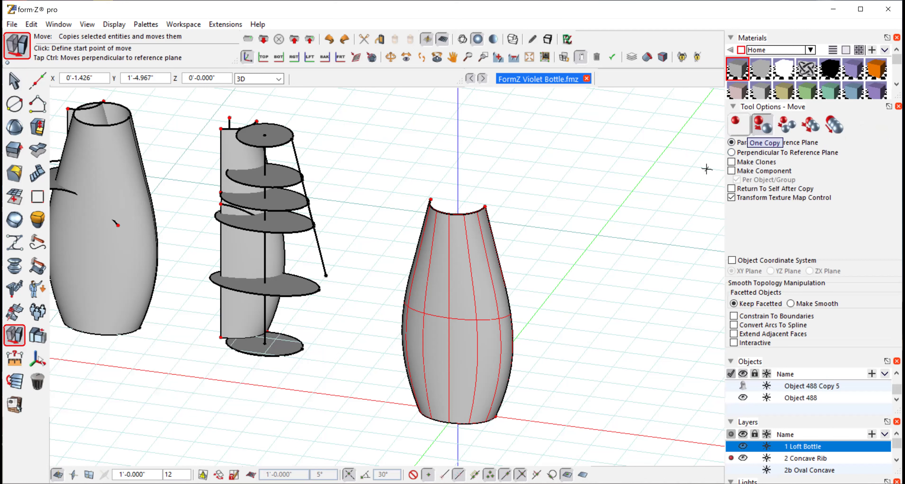
click(572, 203)
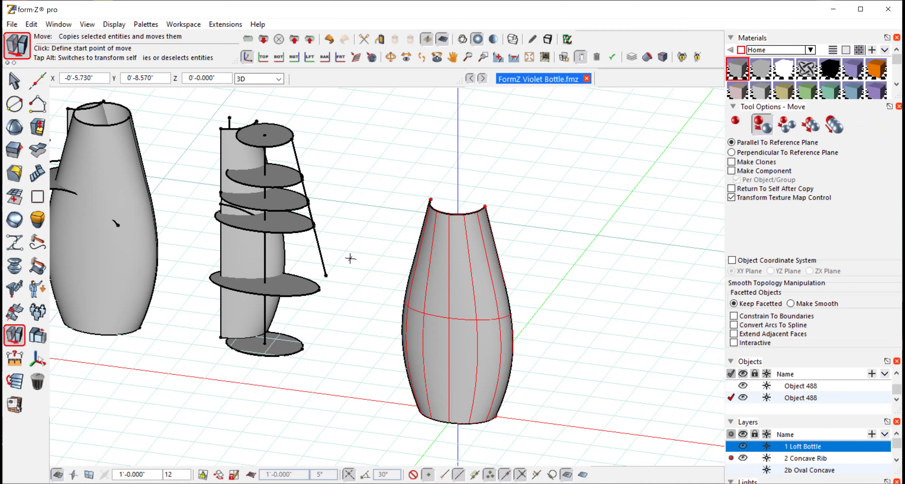
Assign the selected bottle surface to the active layer, 2 Concave Rib, and hide the 1 Loft Bottle layer.
mouse_move(6, 383)
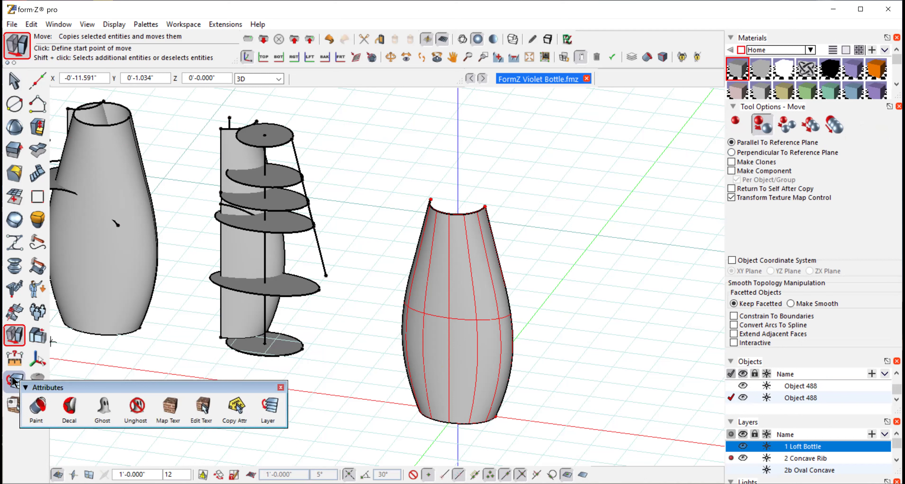
click(270, 407)
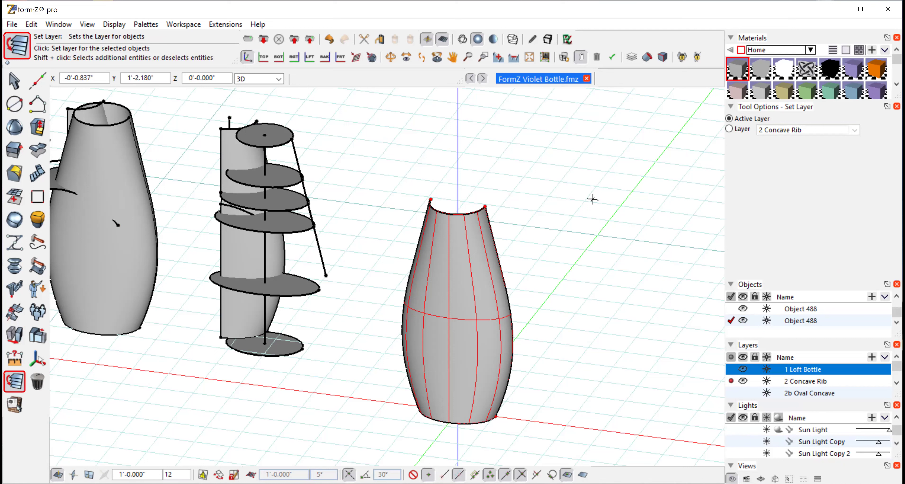
click(744, 369)
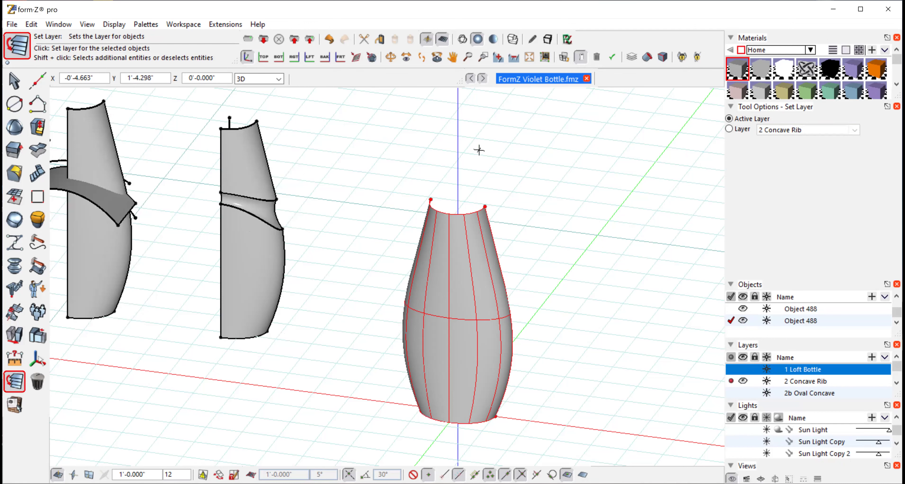
In the wireframe front view, draw a vertical vector line about 7.2 inches long from the origin to above the bottle's rim.
click(86, 24)
click(111, 268)
drag(13, 81, 38, 104)
click(523, 184)
click(463, 39)
drag(32, 104, 32, 103)
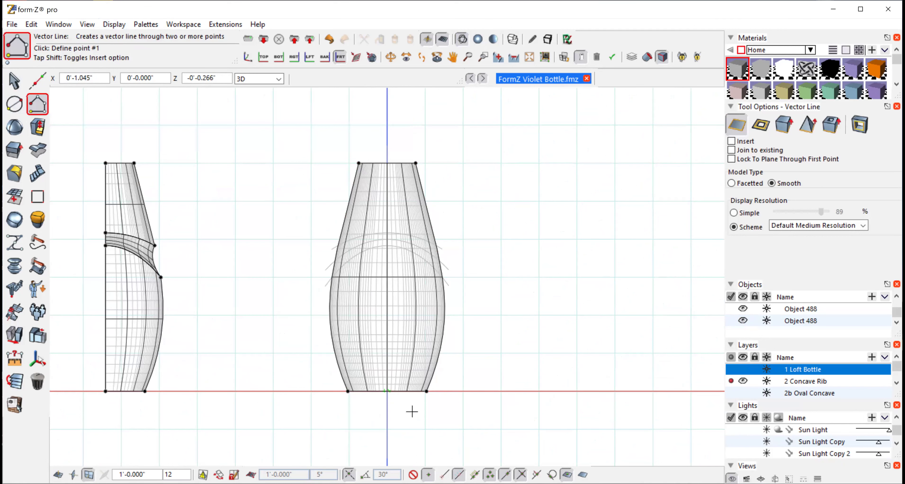
click(387, 391)
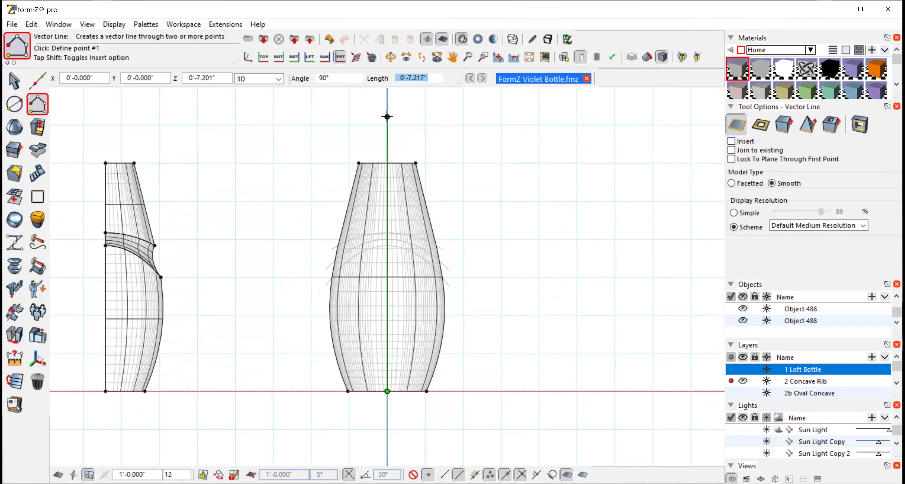
double_click(387, 114)
drag(37, 104, 13, 85)
click(13, 84)
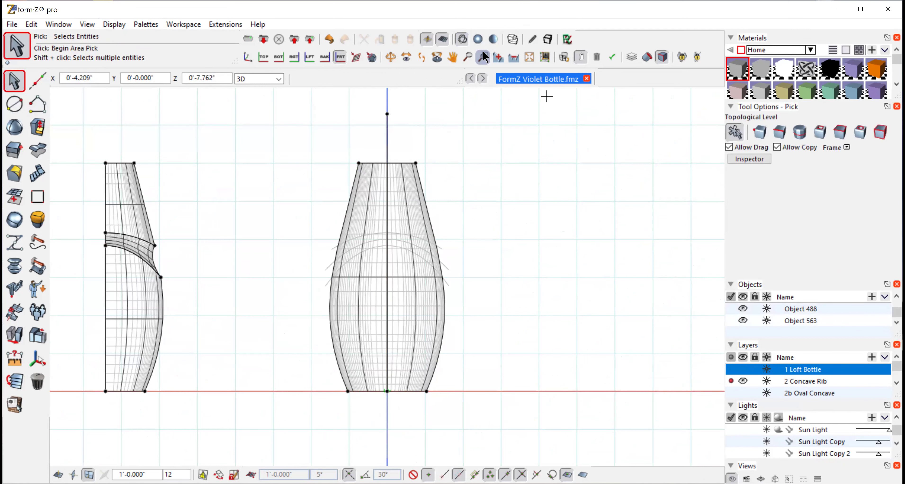
Trim the bottle surface with the vertical center line using Trim With Line, keeping the half on the positive X side.
click(484, 58)
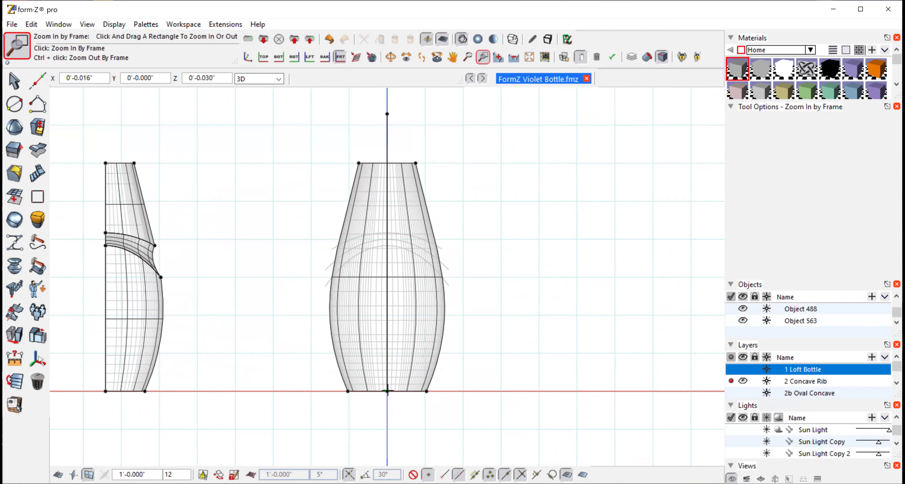
drag(374, 380, 402, 395)
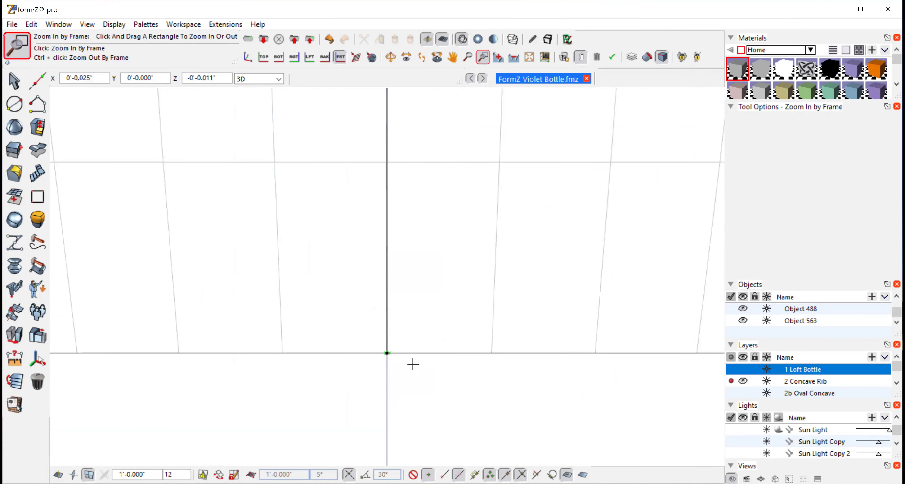
drag(386, 356, 401, 362)
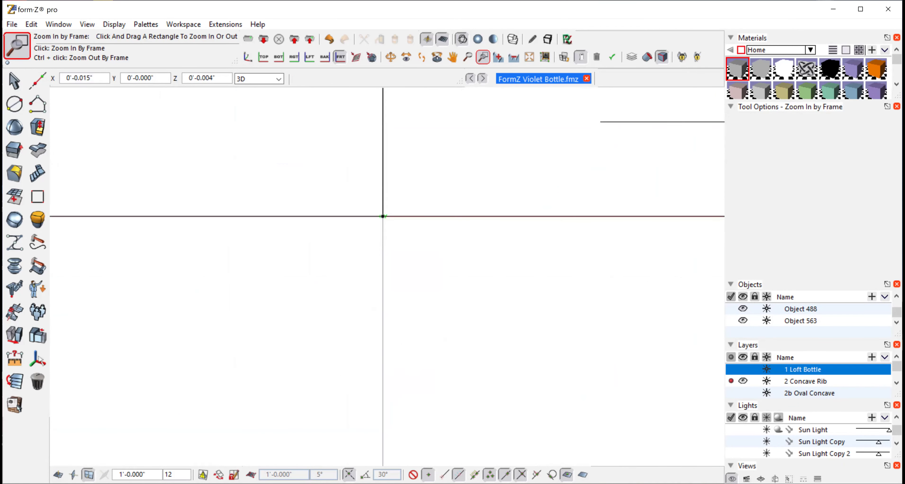
click(530, 57)
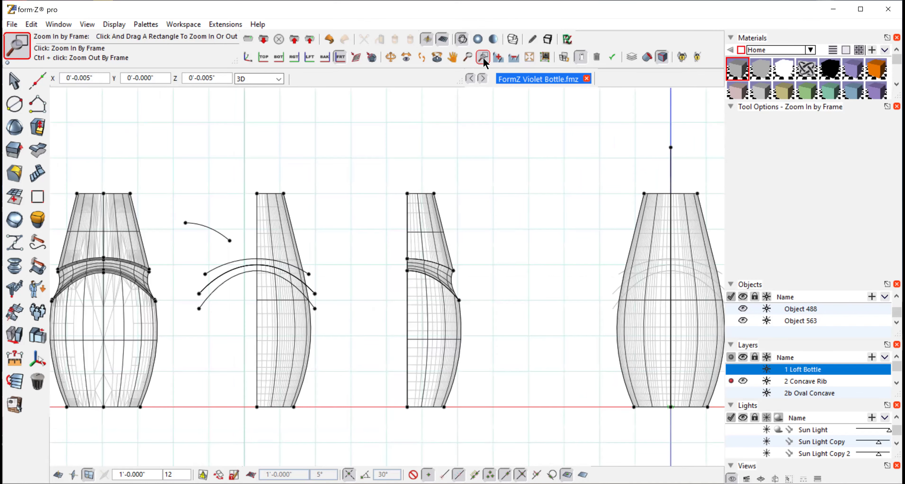
drag(666, 306, 668, 159)
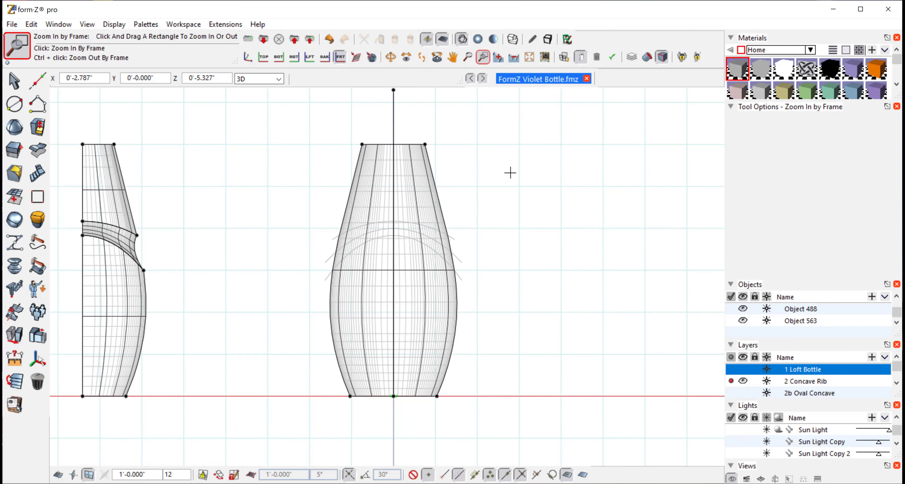
click(15, 339)
mouse_move(14, 278)
mouse_move(13, 312)
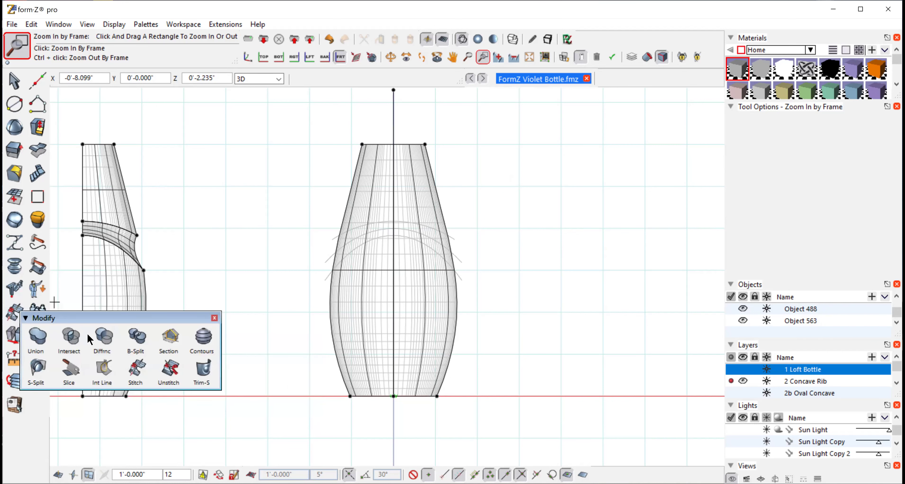
click(203, 372)
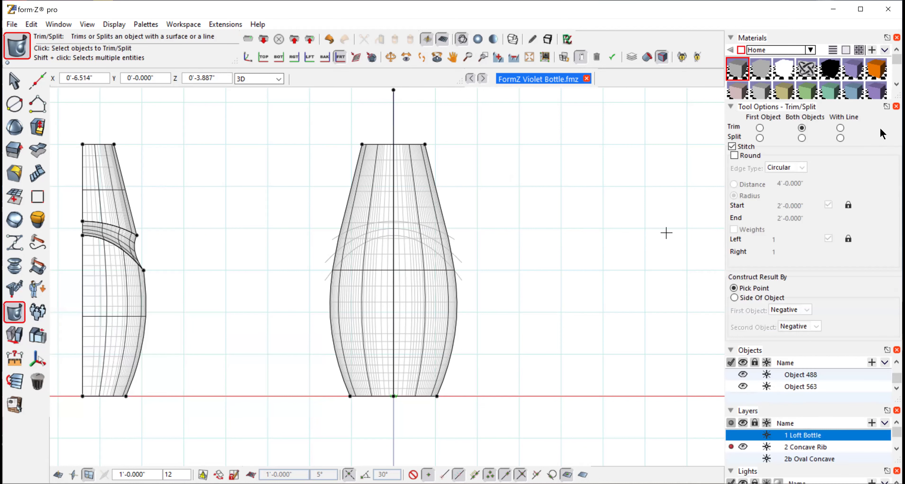
click(841, 128)
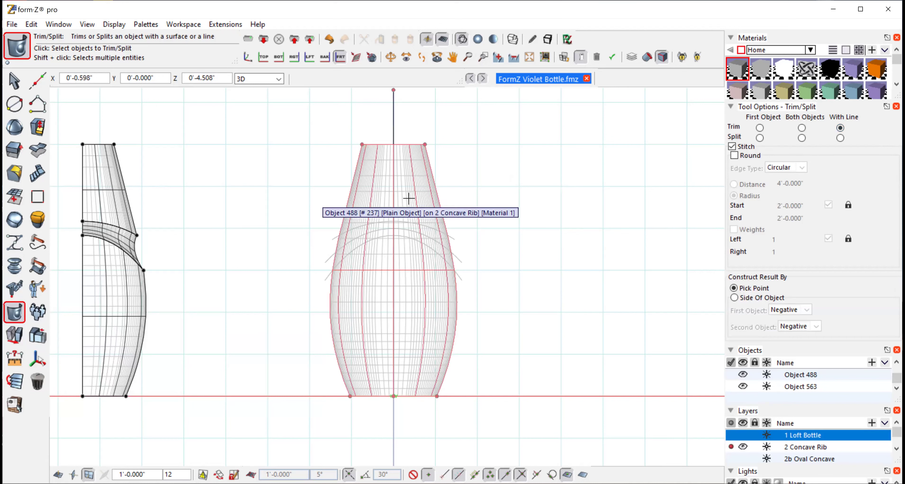
click(424, 196)
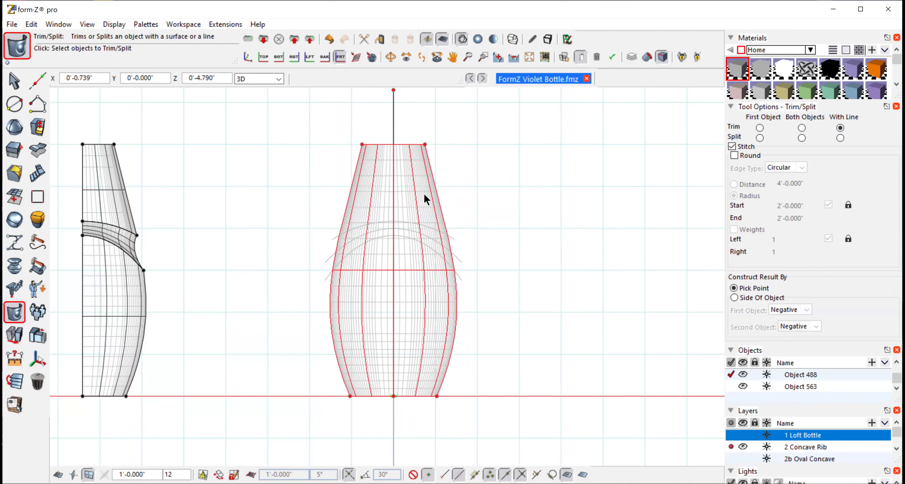
click(395, 114)
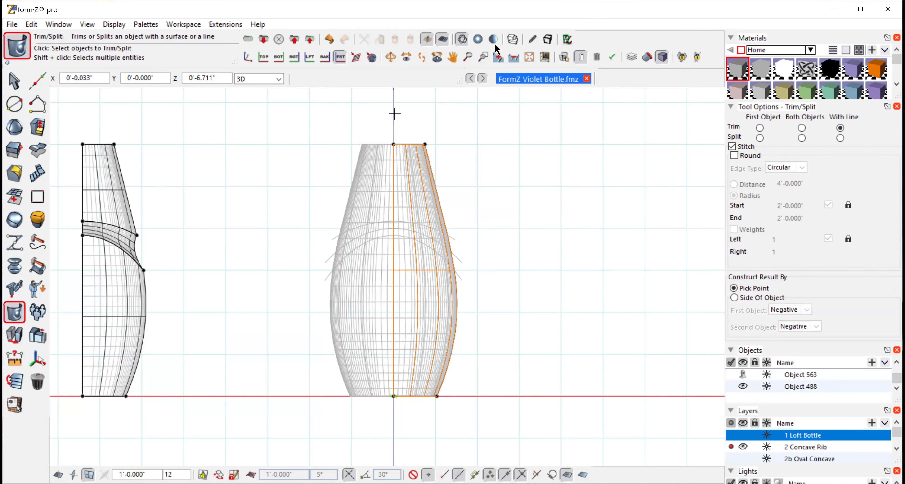
Unghost the three arched curves that cross the middle of the trimmed bottle.
click(478, 39)
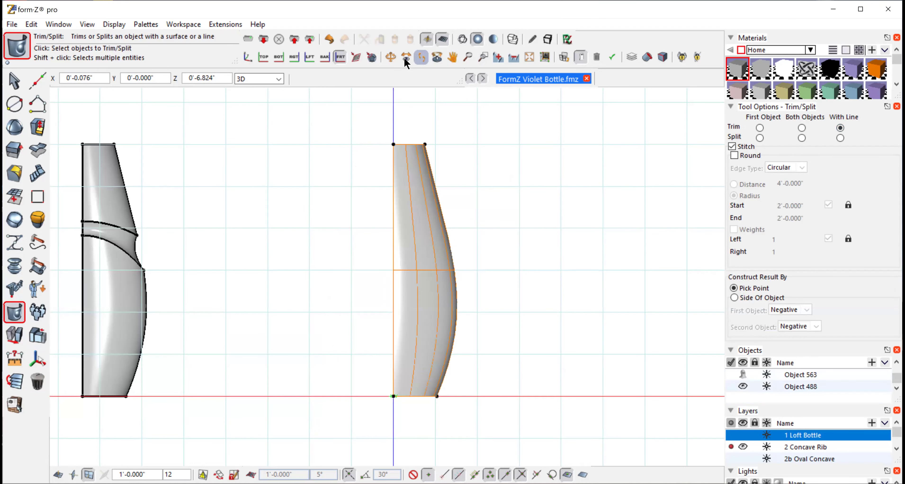
click(391, 57)
drag(319, 153, 382, 251)
click(12, 80)
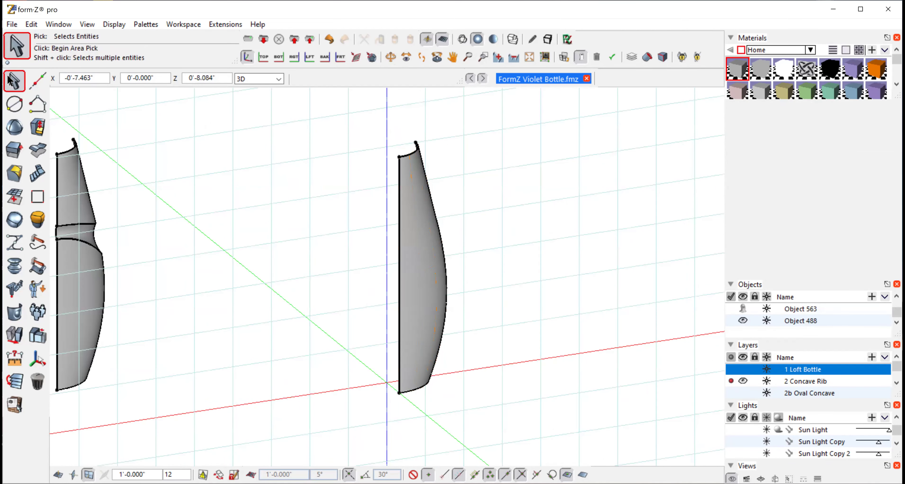
click(463, 39)
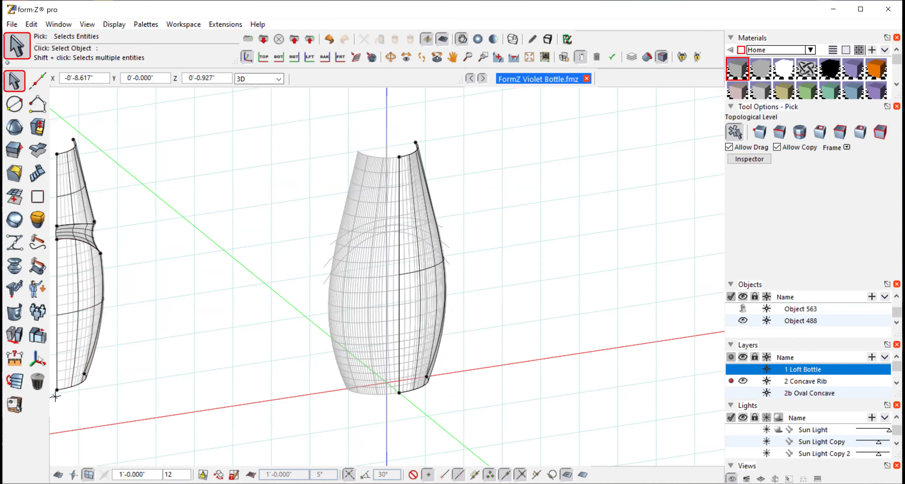
click(14, 384)
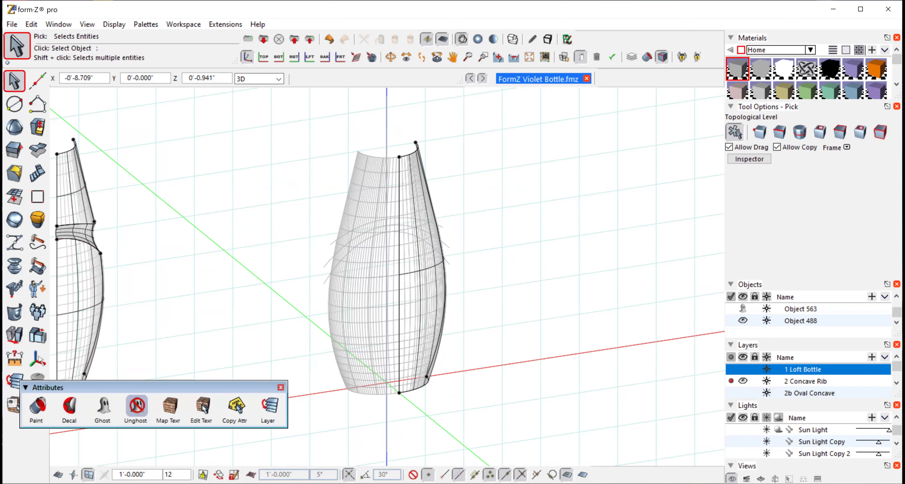
click(137, 407)
click(327, 281)
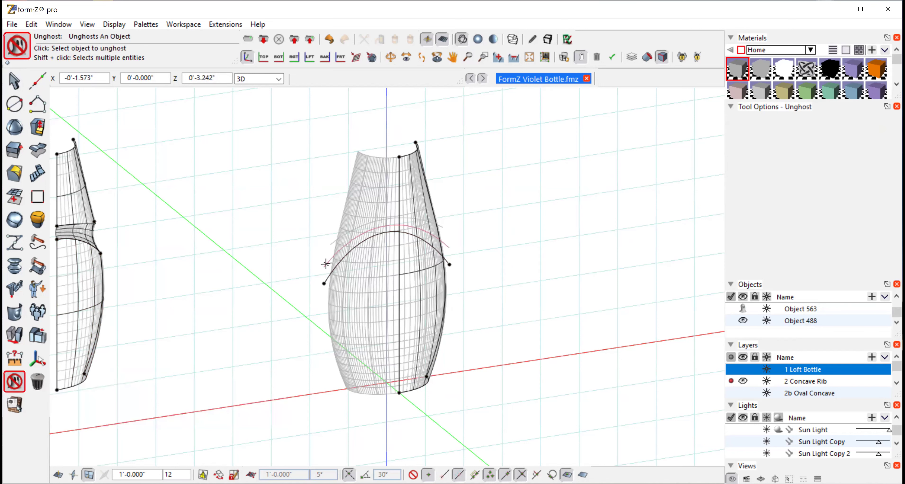
click(325, 264)
click(331, 241)
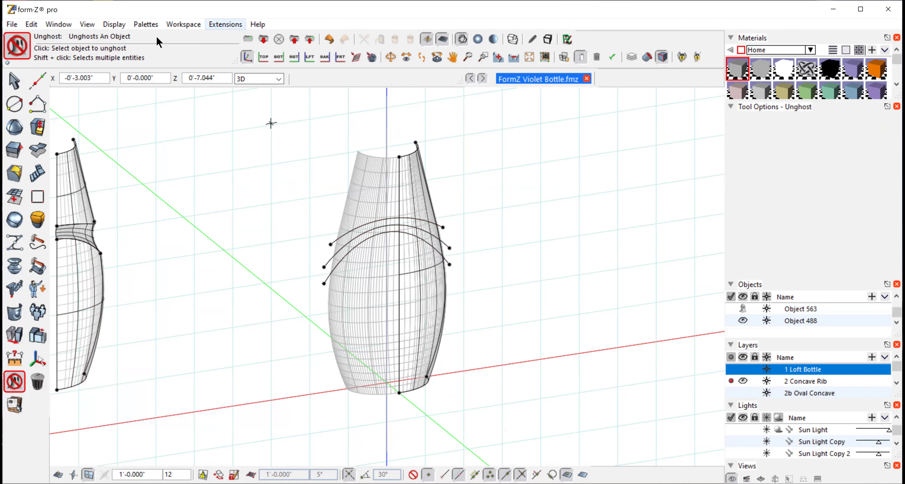
Examine how the three arched curves cross the bottle, in the front view and from an angled 3D view.
click(86, 24)
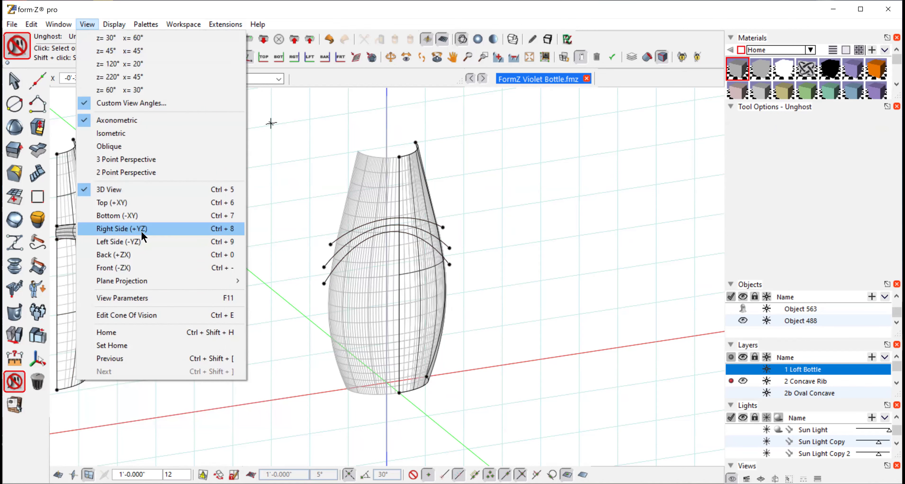
click(108, 267)
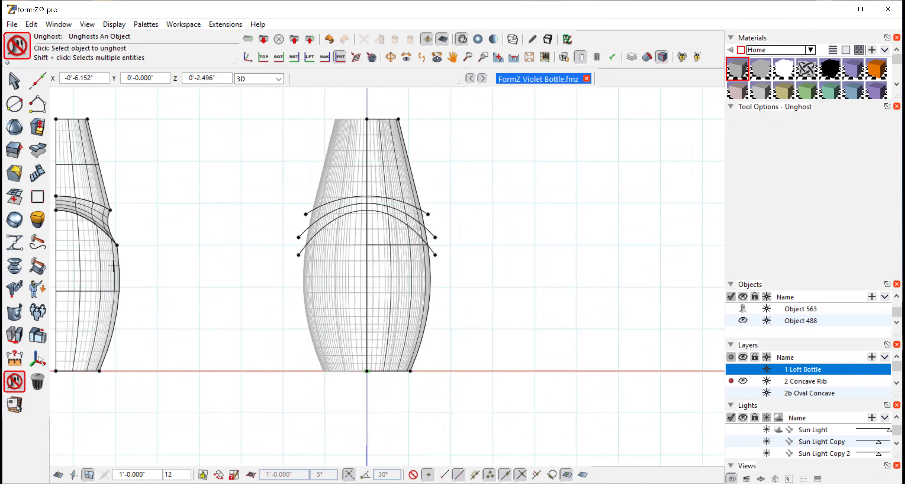
click(497, 56)
click(452, 57)
drag(475, 217, 527, 328)
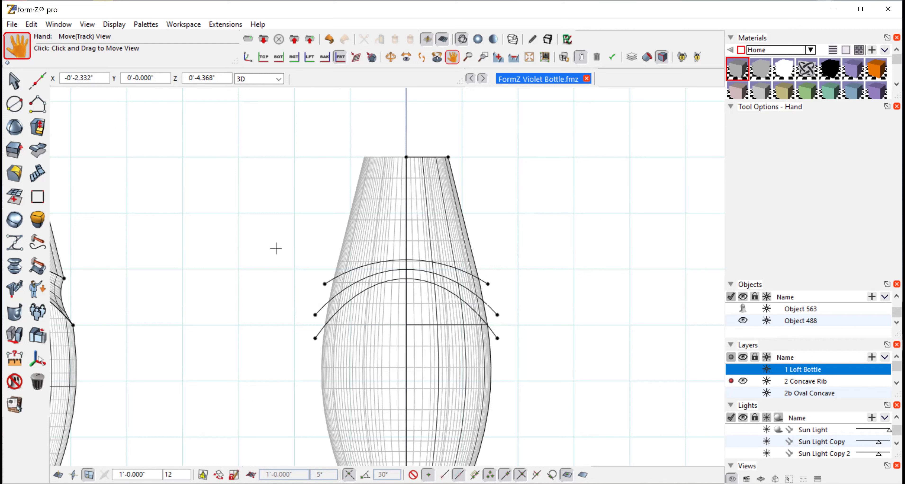
click(392, 57)
drag(516, 206, 410, 260)
click(452, 57)
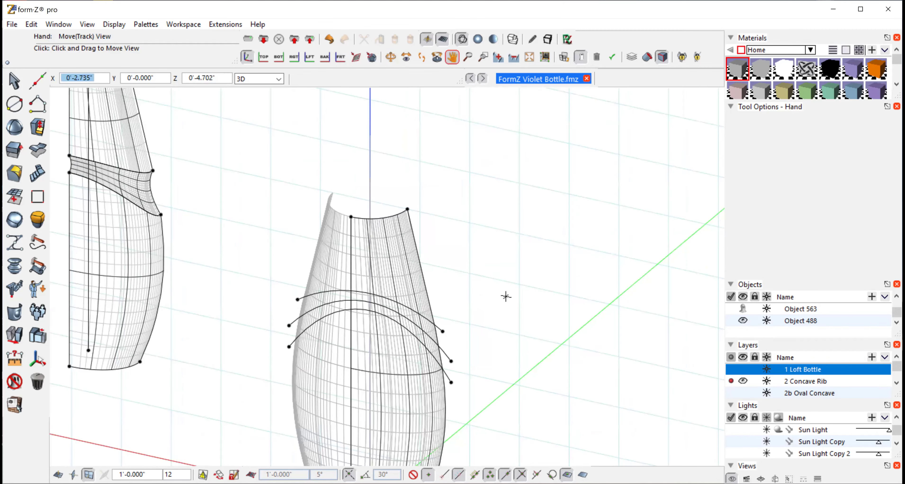
drag(506, 296, 545, 191)
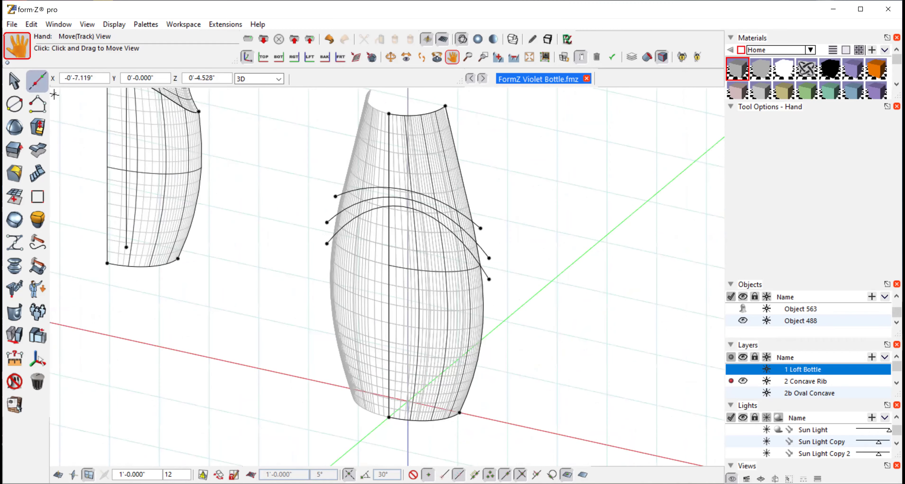
Extrude the middle arched curve with a height of 1", perpendicular to the reference plane.
click(14, 80)
click(480, 251)
click(29, 249)
click(13, 312)
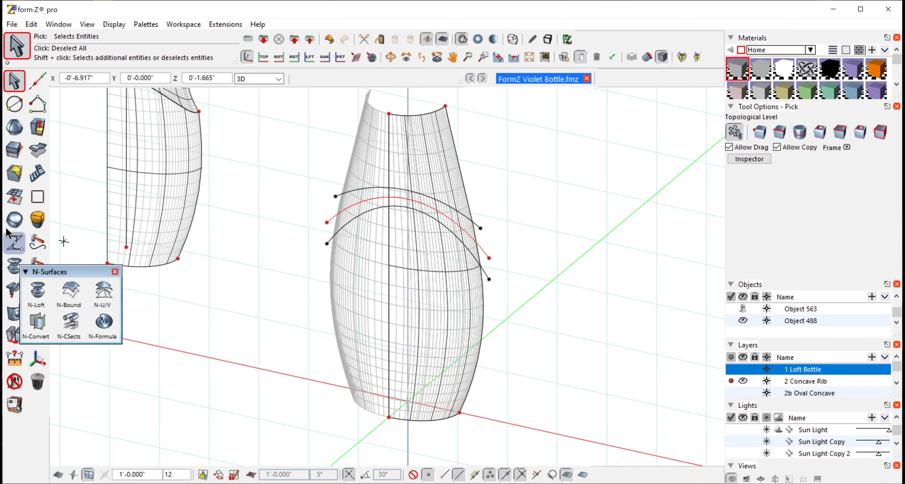
click(13, 314)
click(14, 334)
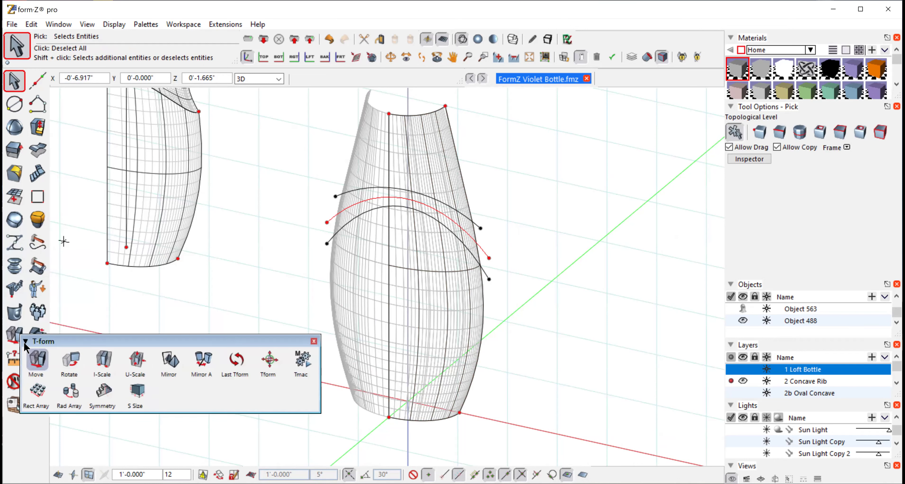
click(13, 314)
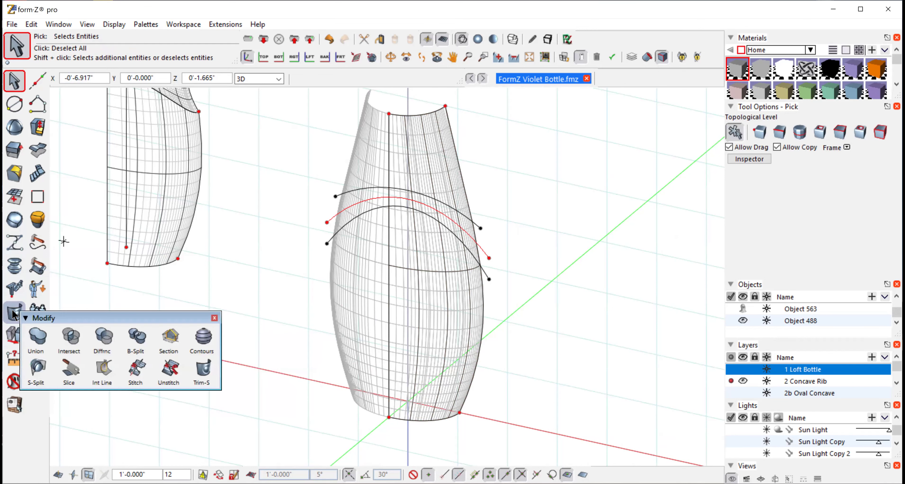
click(14, 288)
click(12, 266)
click(14, 358)
click(13, 335)
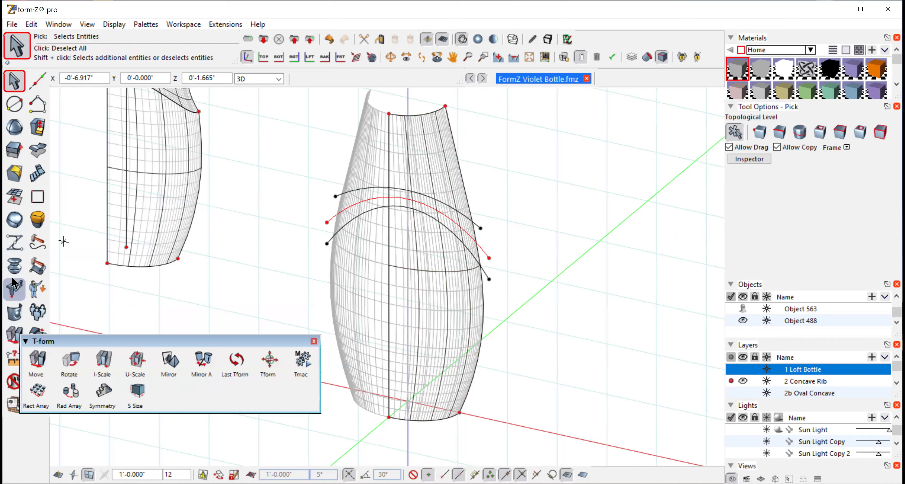
click(8, 222)
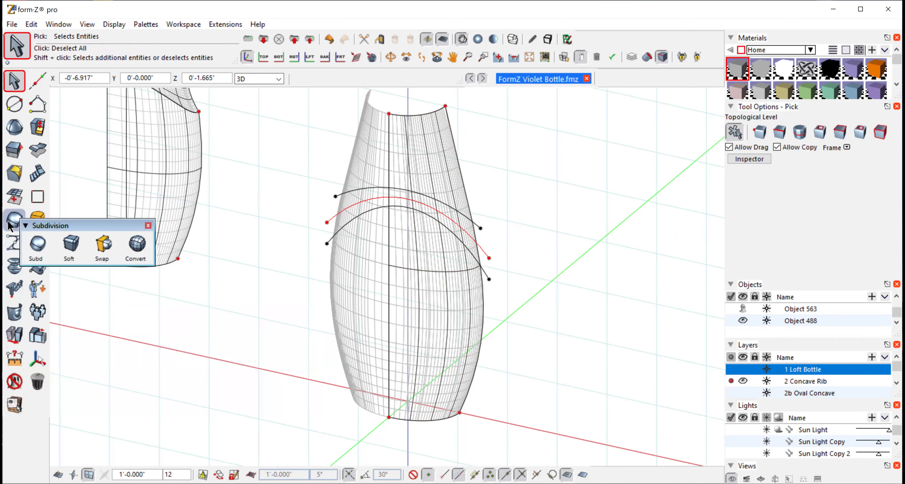
click(14, 151)
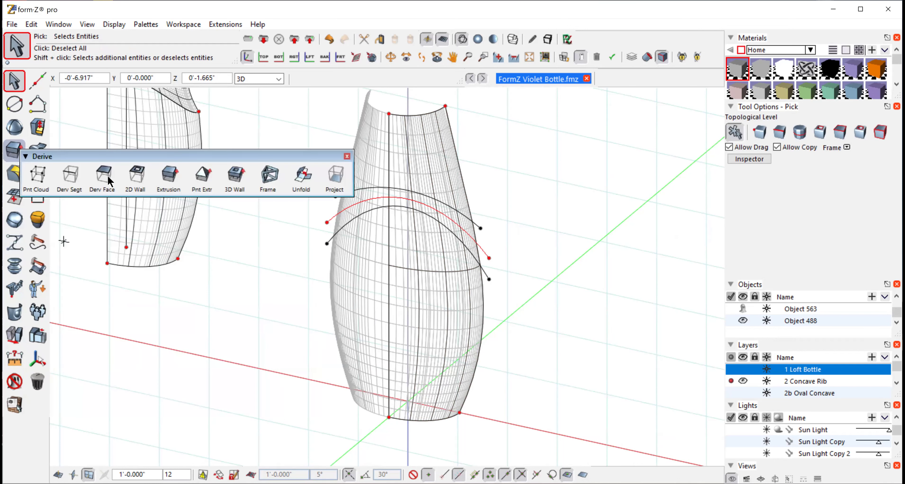
click(172, 180)
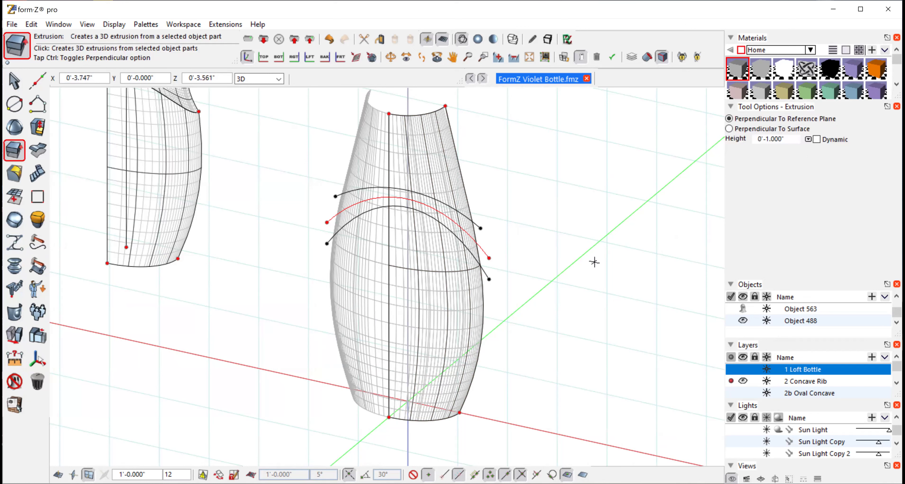
click(549, 317)
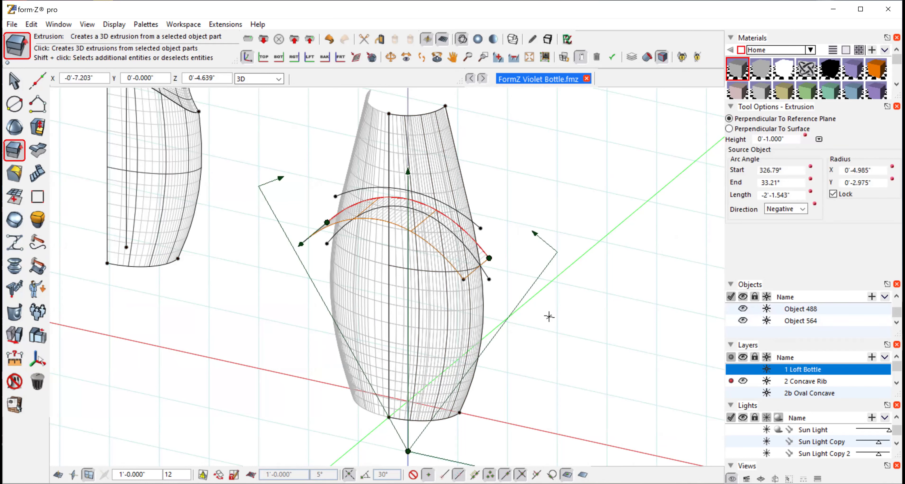
Show the model shaded and inspect from an angled view how the extruded surface crosses the half bottle.
click(481, 41)
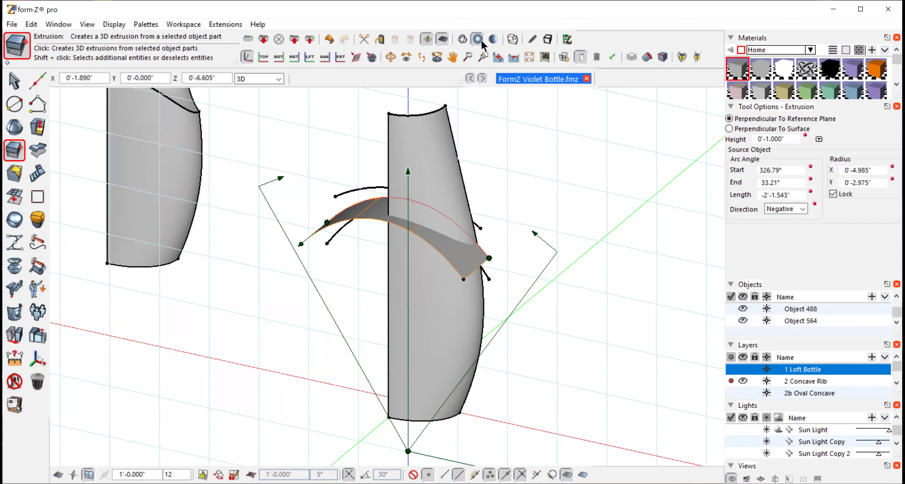
click(391, 57)
drag(598, 308, 263, 284)
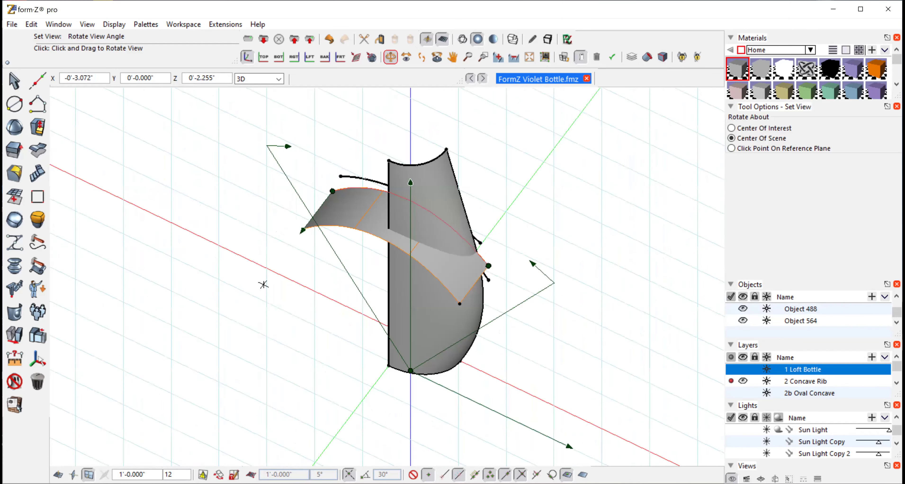
key(Escape)
Create the Line of Intersection between the half bottle surface and the extruded arched surface.
click(14, 173)
click(14, 149)
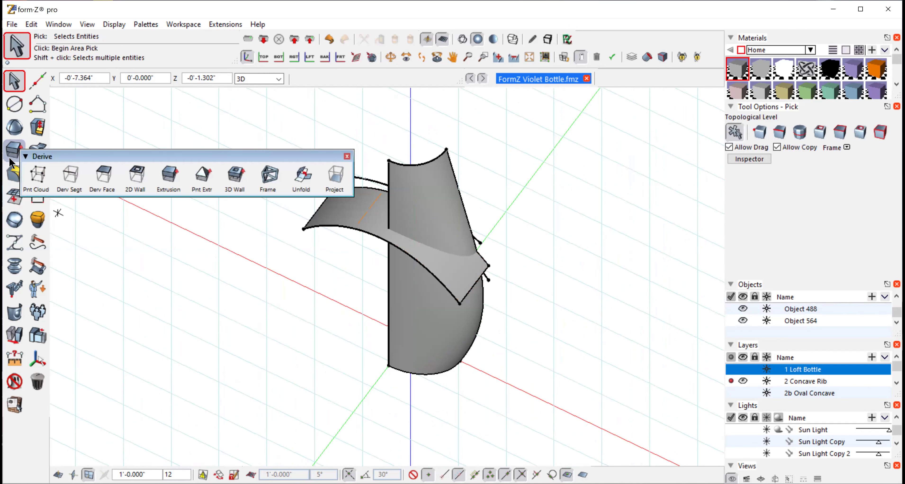
click(14, 242)
click(15, 312)
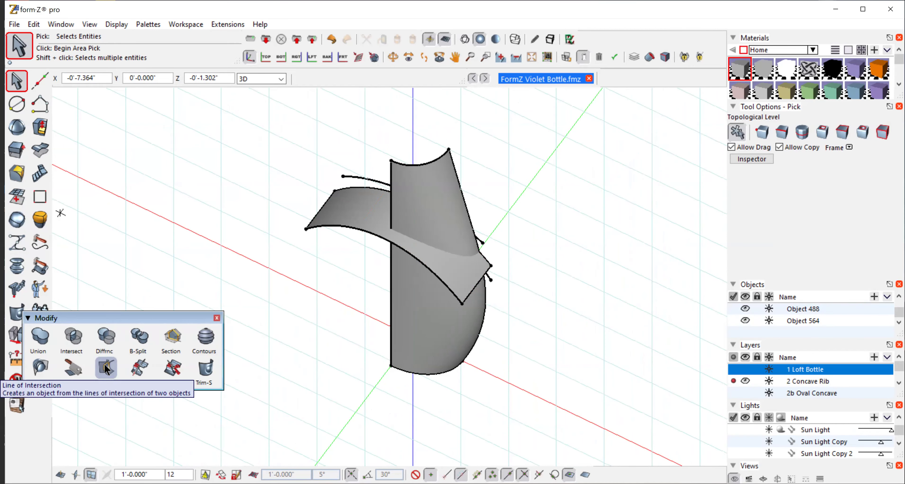
click(106, 367)
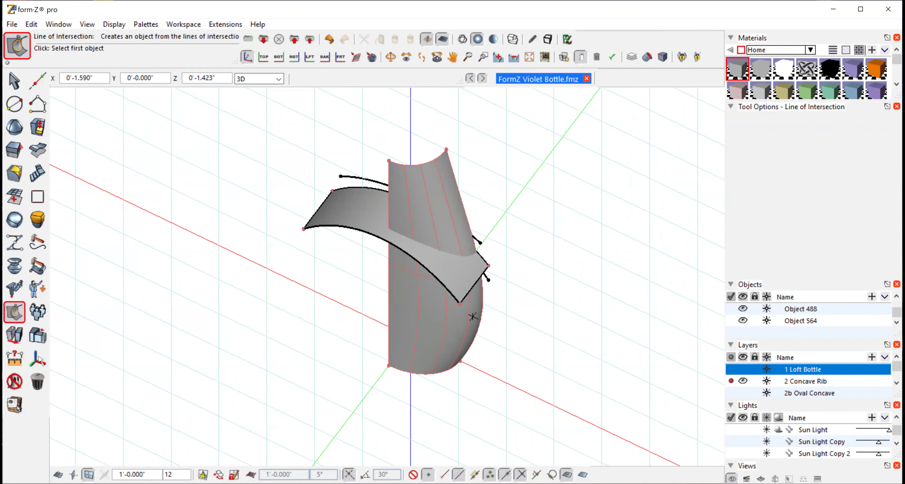
click(473, 317)
click(354, 216)
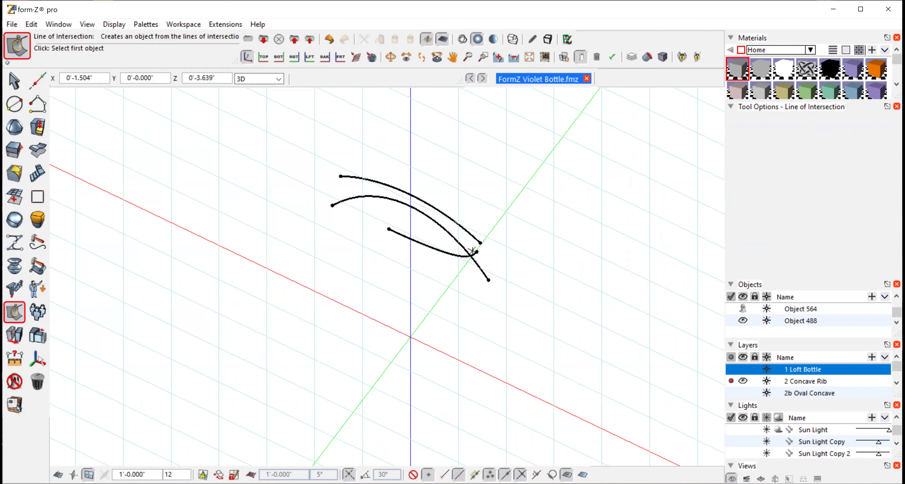
click(14, 80)
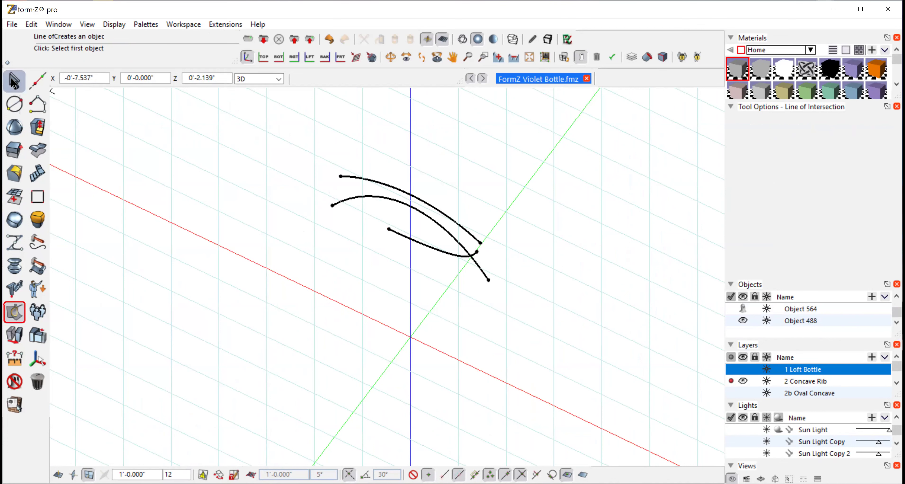
Unghost the half bottle surface in wireframe display, and return to shaded display.
click(463, 39)
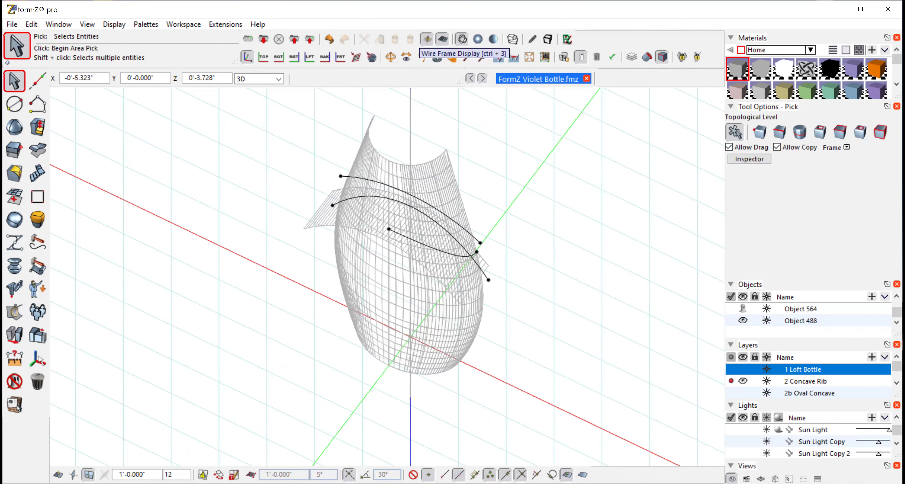
click(13, 383)
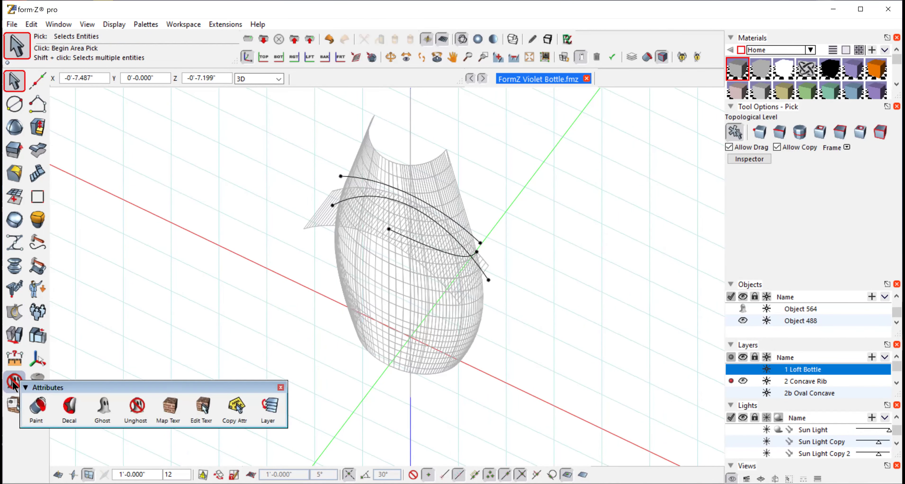
click(135, 405)
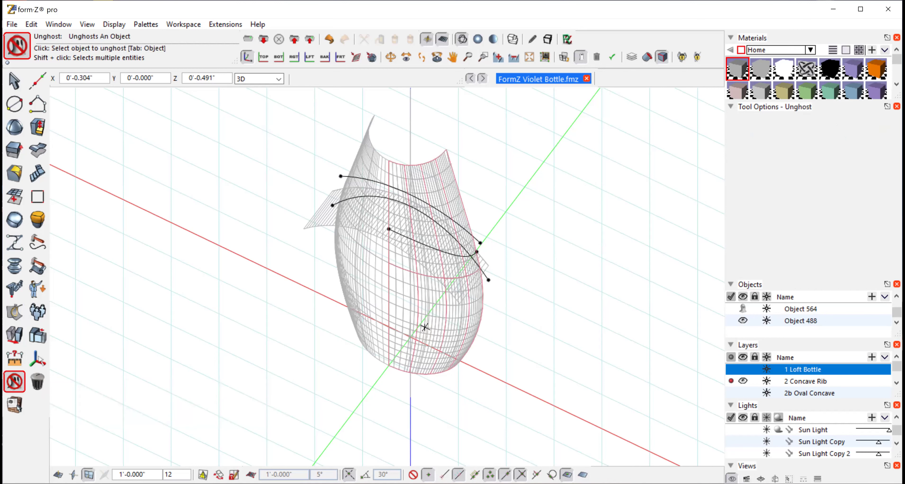
click(424, 327)
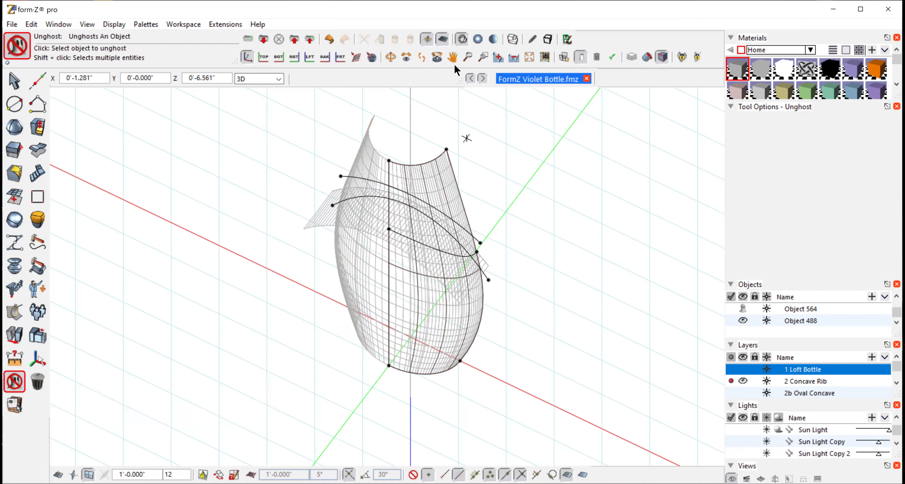
click(478, 40)
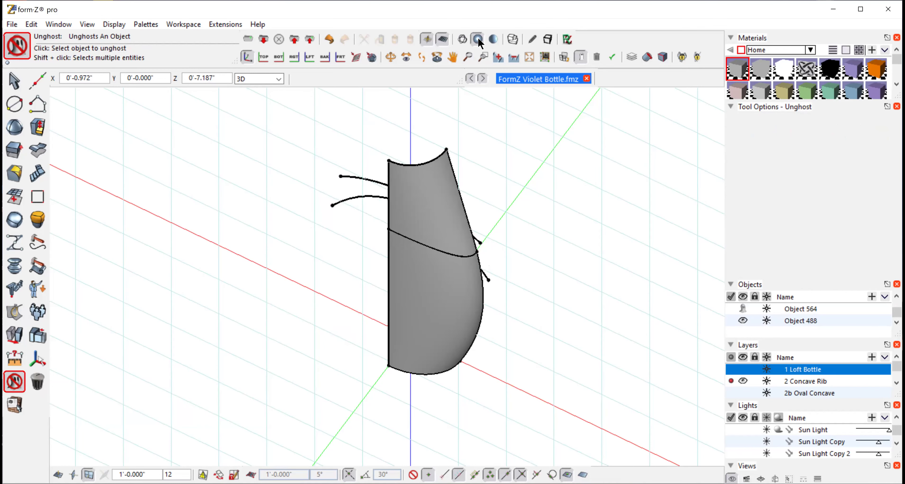
In the front view, trim the half bottle using Trim With Line and the lowest arched curve, keeping the part below it.
click(89, 23)
click(105, 267)
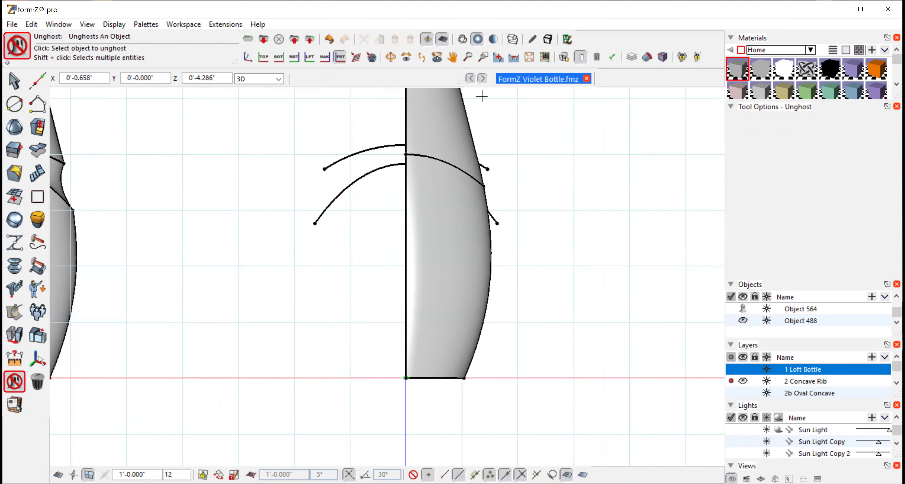
click(453, 56)
drag(556, 176, 517, 241)
click(20, 317)
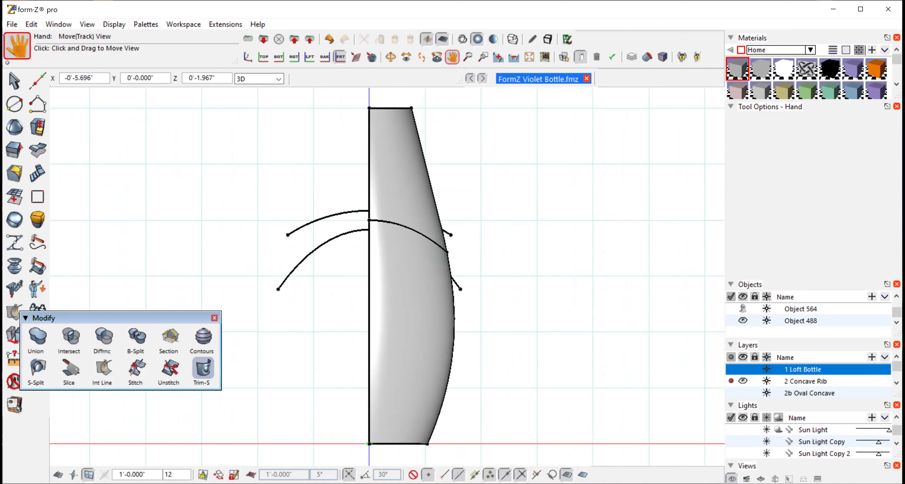
click(202, 367)
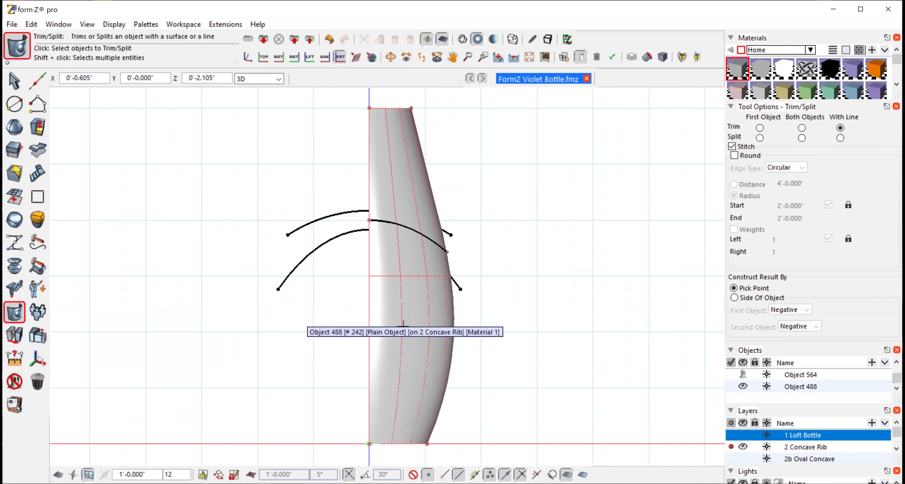
click(403, 323)
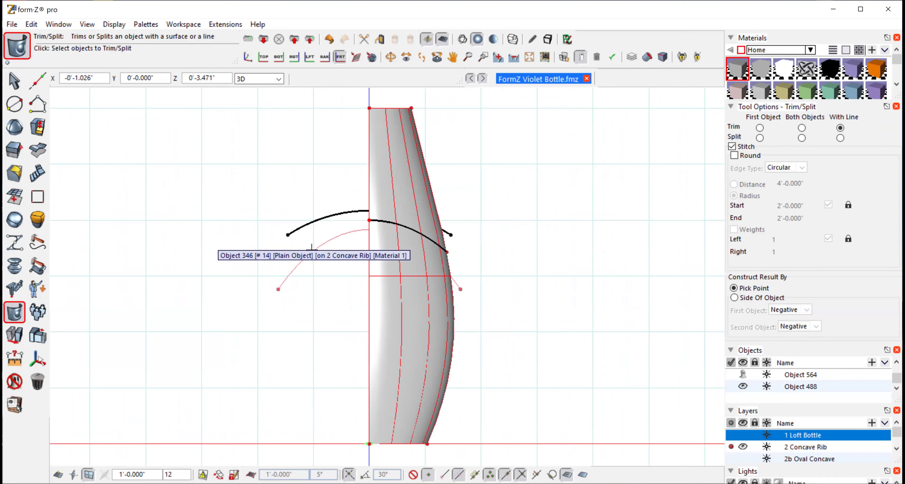
click(311, 248)
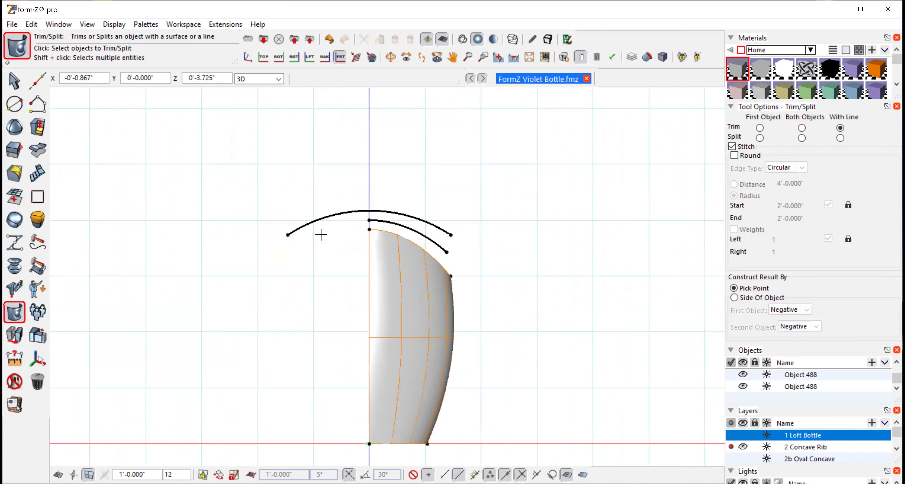
Switch to wireframe display and unghost the full-height half bottle above the trimmed lower piece.
click(463, 40)
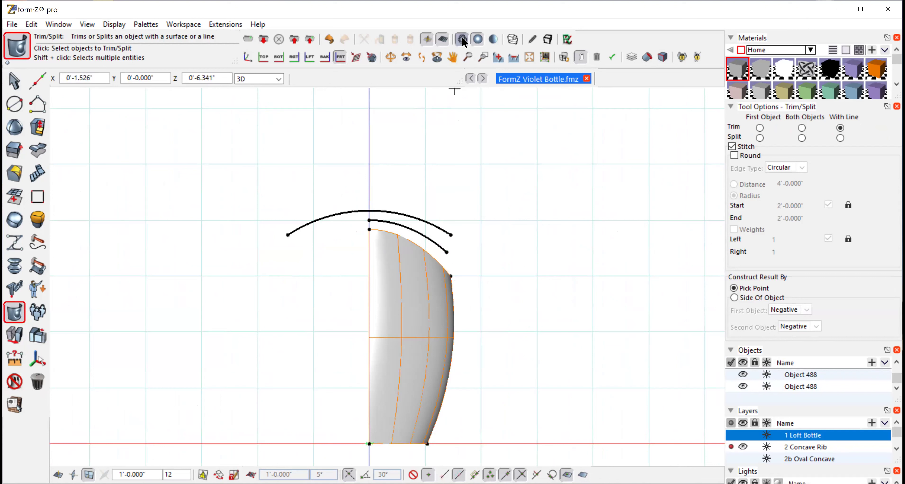
click(12, 84)
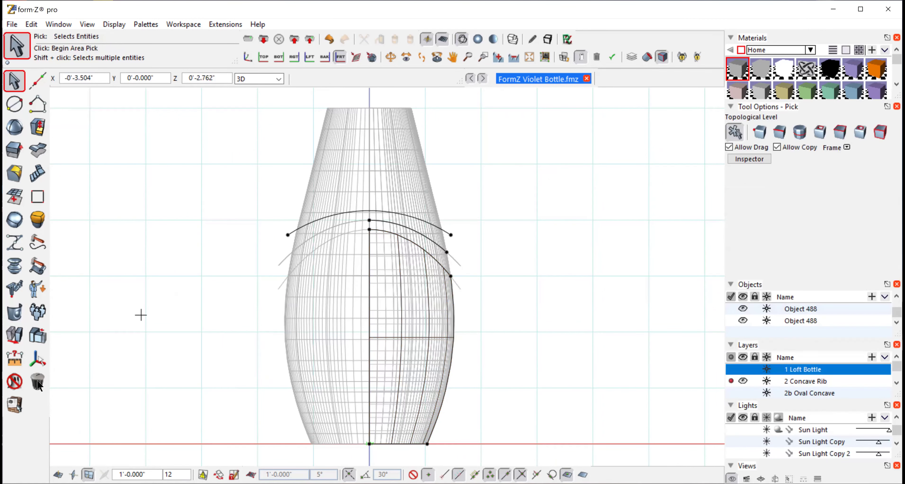
click(14, 382)
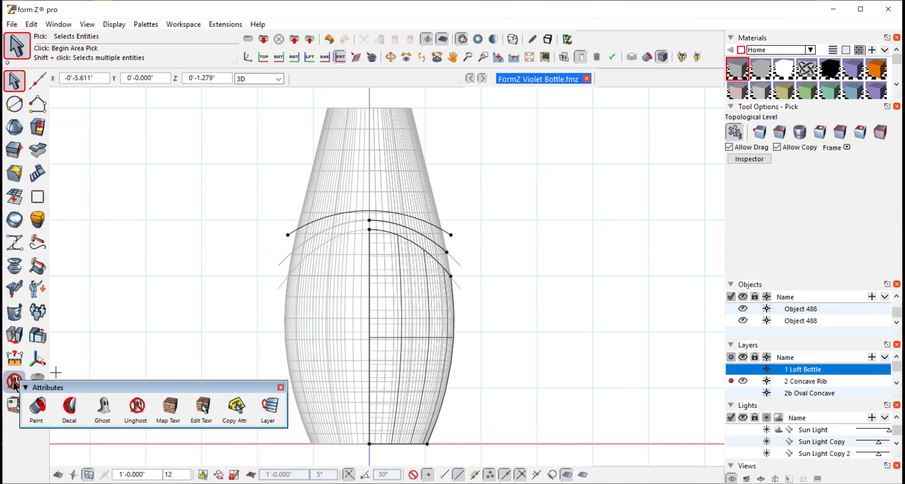
click(15, 383)
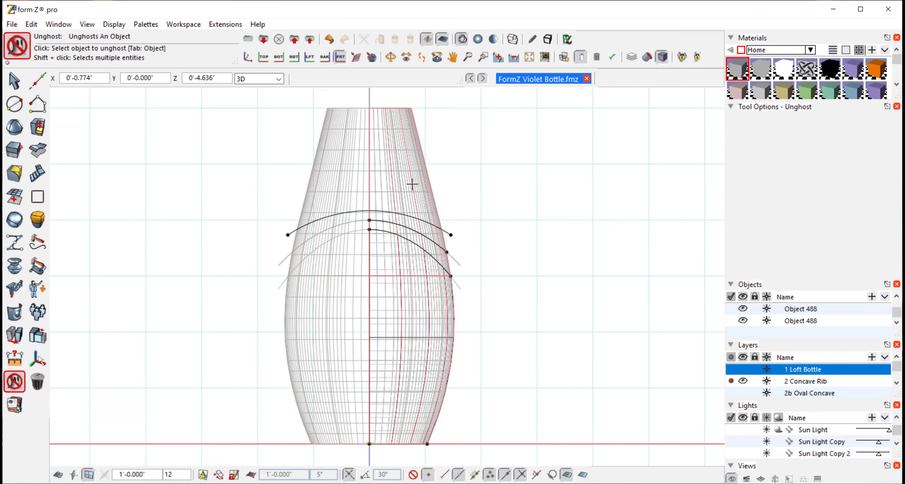
click(412, 183)
click(412, 183)
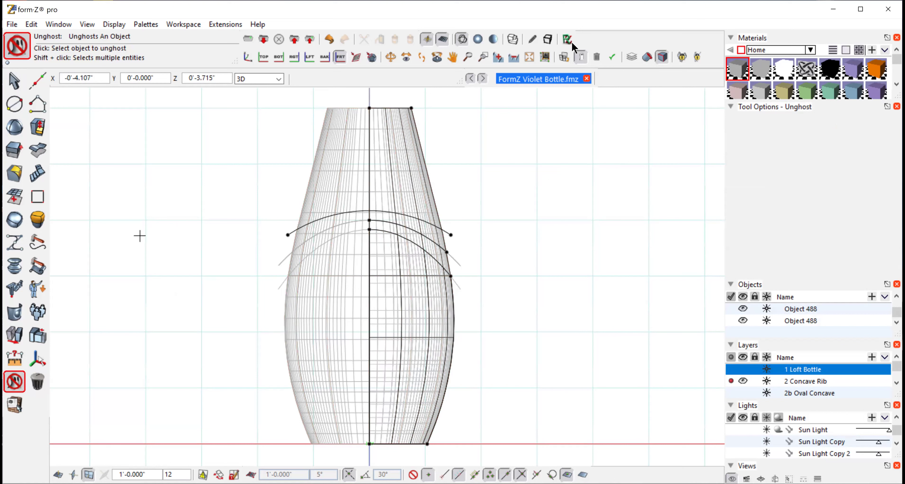
In shaded display, trim the full-height half bottle using Trim With Line and the uppermost arched curve, keeping the part above it.
click(477, 38)
click(14, 313)
click(15, 314)
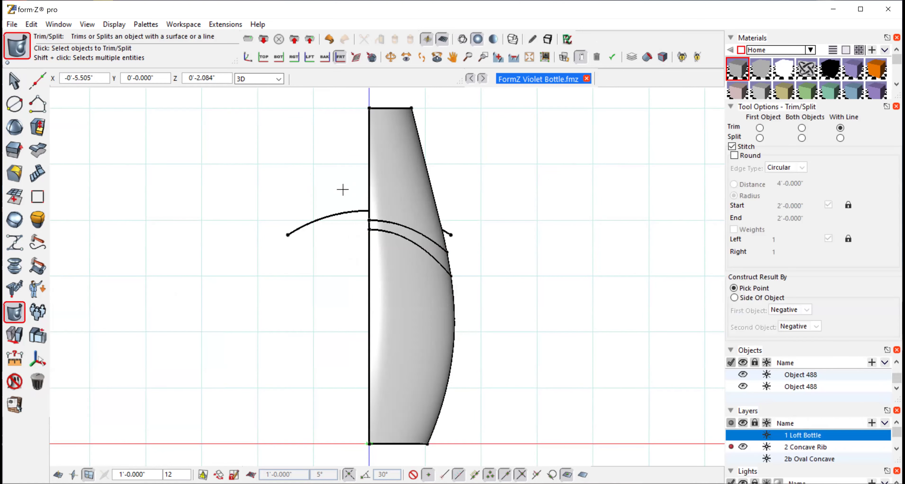
click(379, 159)
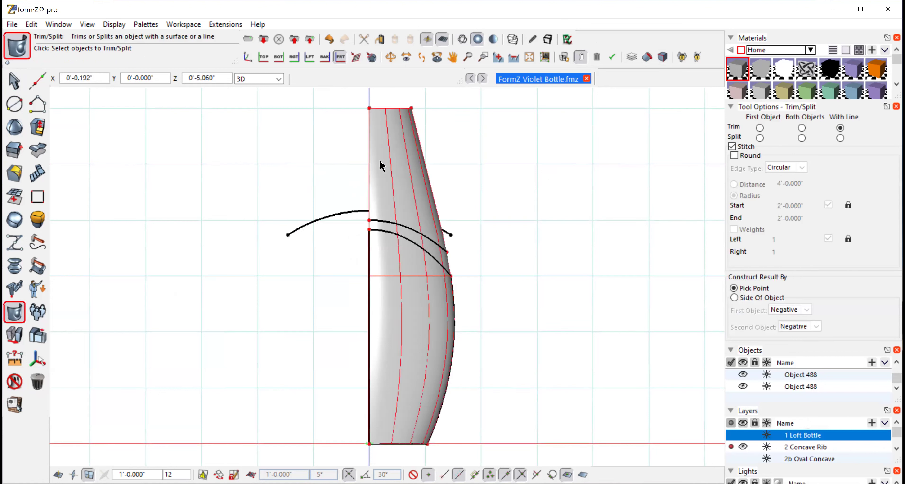
click(334, 213)
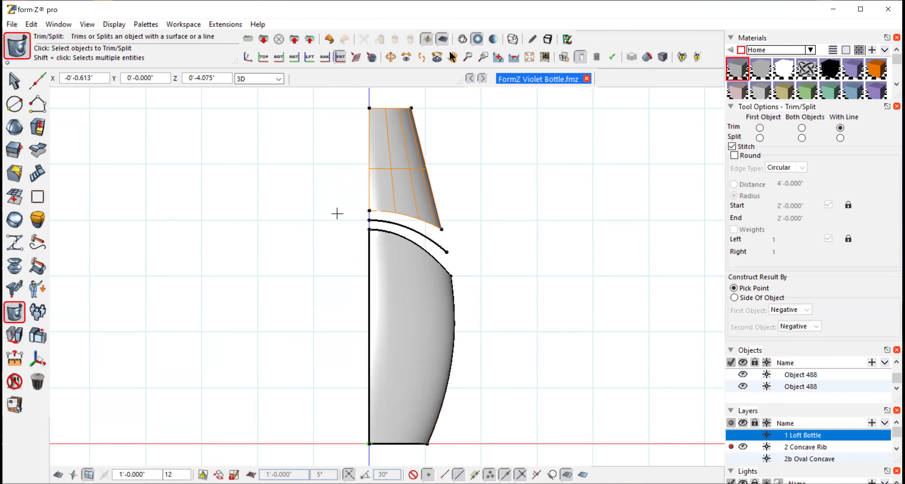
Select the middle arched curve between the two bottle parts and switch to the right side view, framing the gap.
click(390, 57)
drag(535, 188, 240, 164)
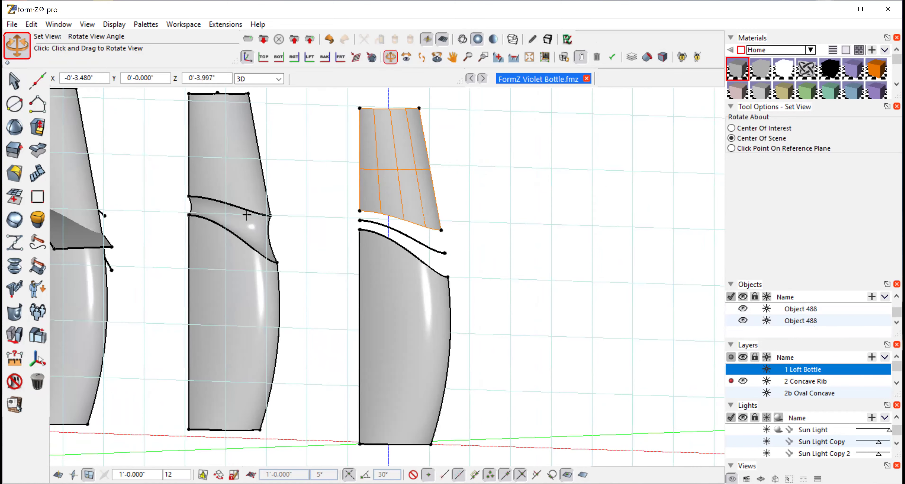
drag(14, 80, 35, 102)
click(443, 252)
click(88, 24)
click(118, 225)
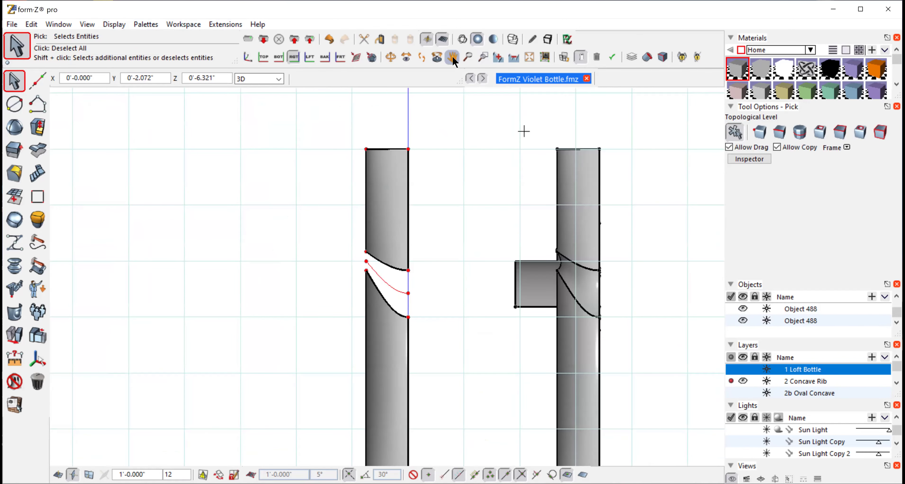
click(484, 56)
drag(390, 278, 479, 259)
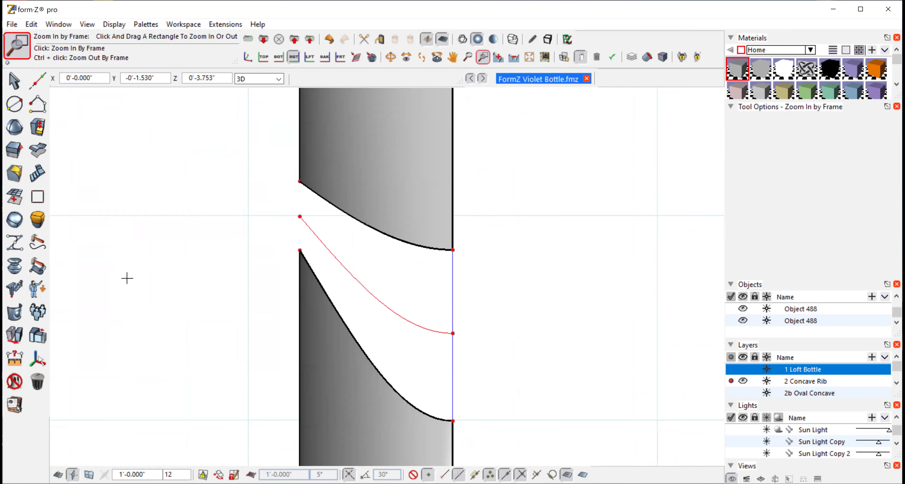
Scale the middle curve itself, without copying, horizontally by about 0.907 with Independent Scale, based at its lower end on the vertical axis.
mouse_move(16, 337)
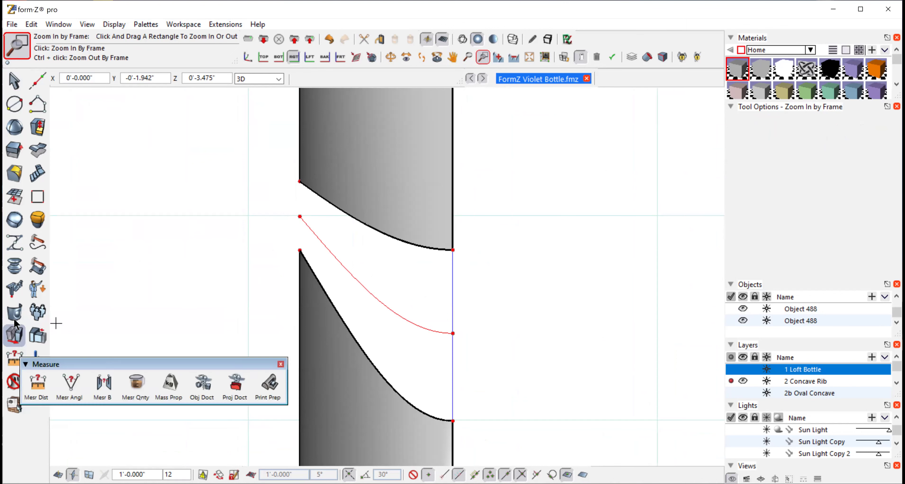
mouse_move(16, 315)
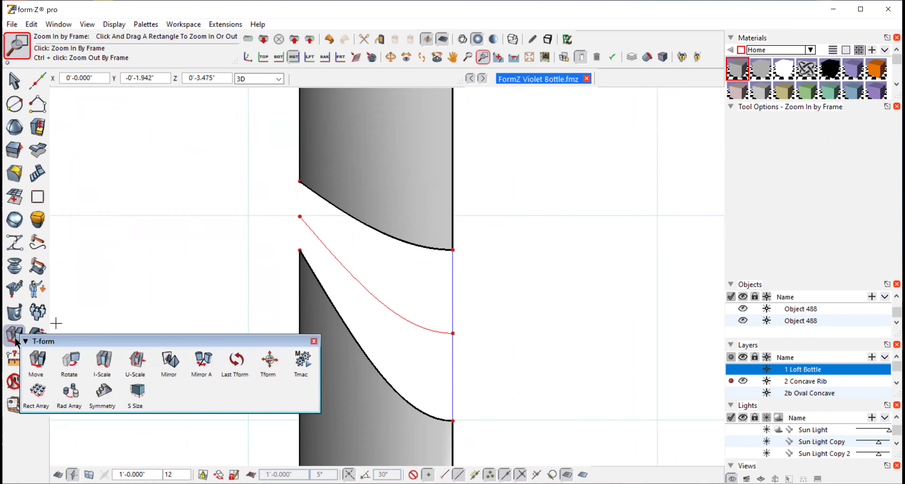
click(103, 359)
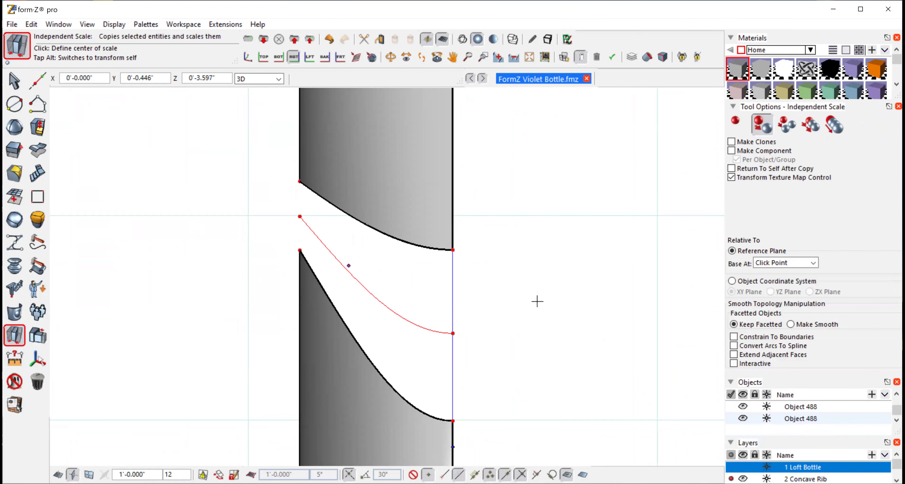
click(736, 122)
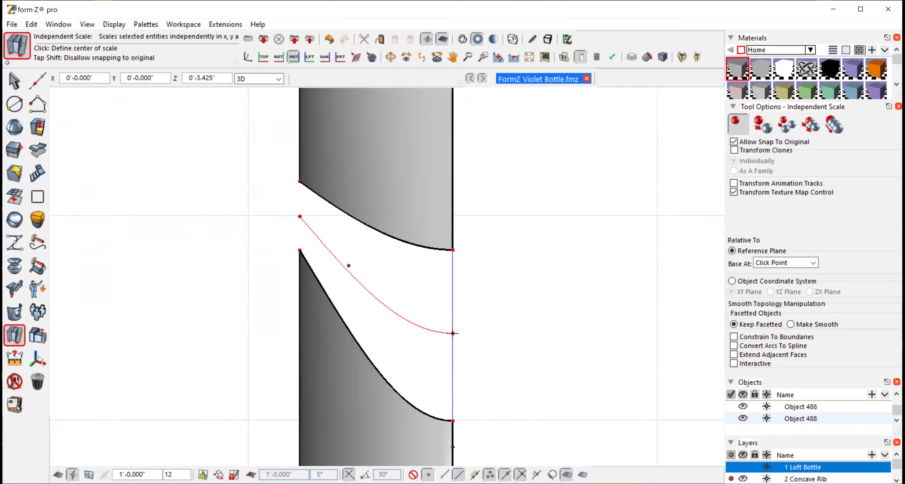
click(452, 333)
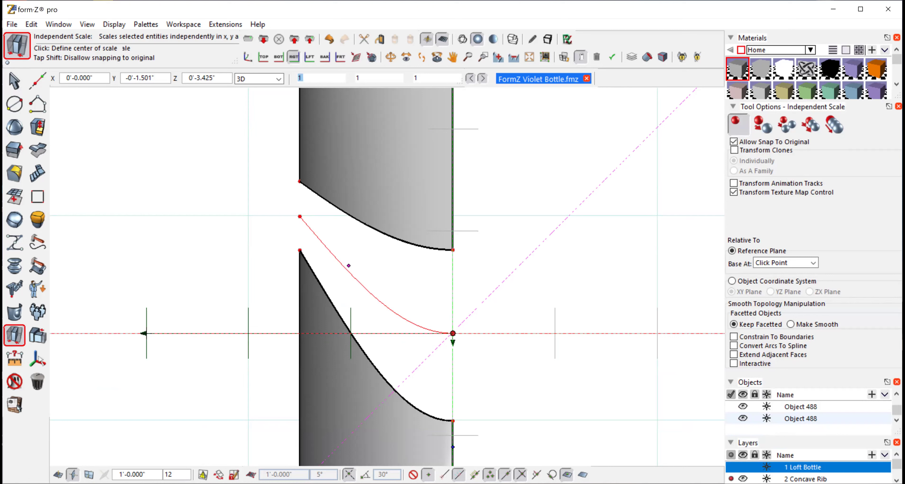
click(146, 332)
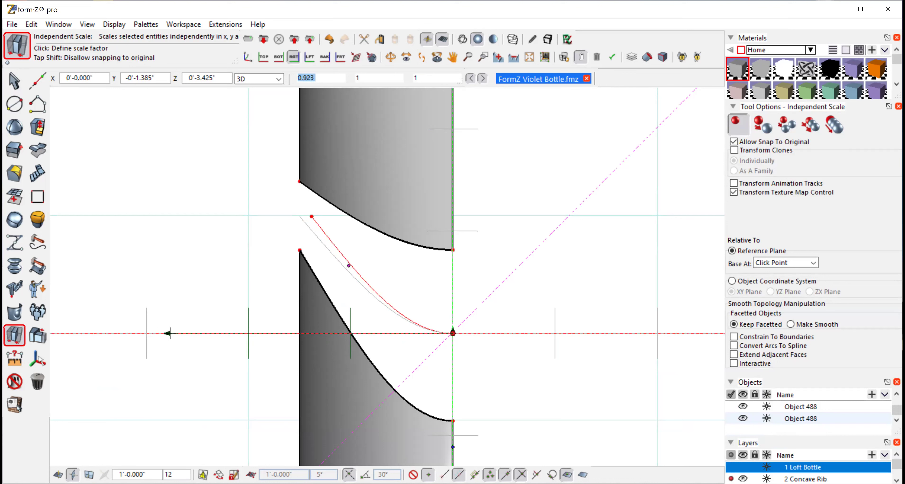
click(453, 332)
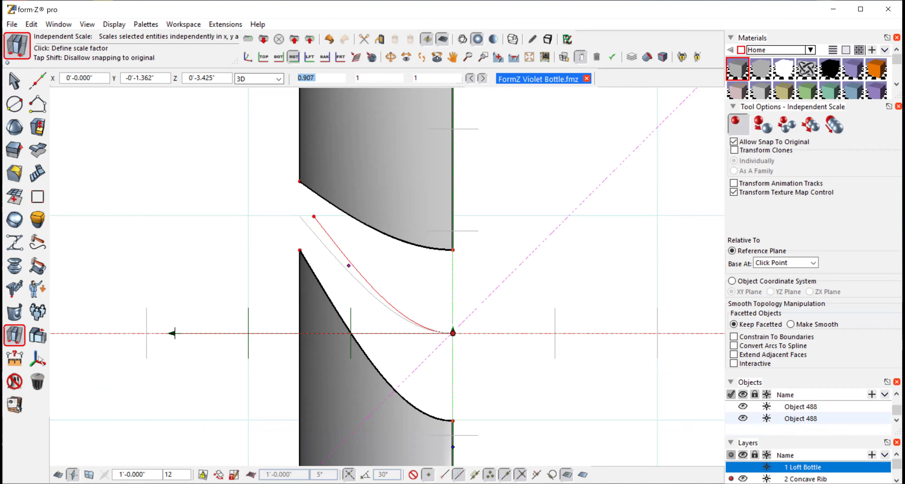
click(172, 333)
In the right side view, scale the middle curve vertically by about 0.97 from its lower end using Independent Scale.
click(11, 335)
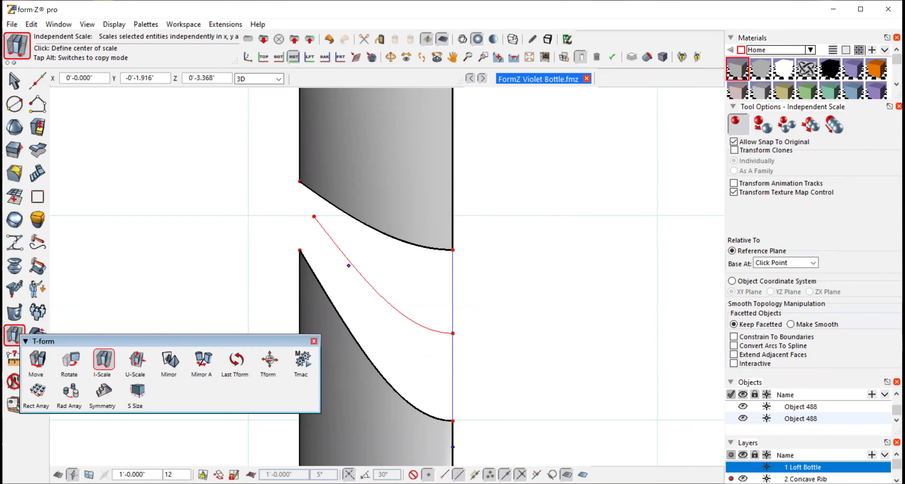
click(453, 333)
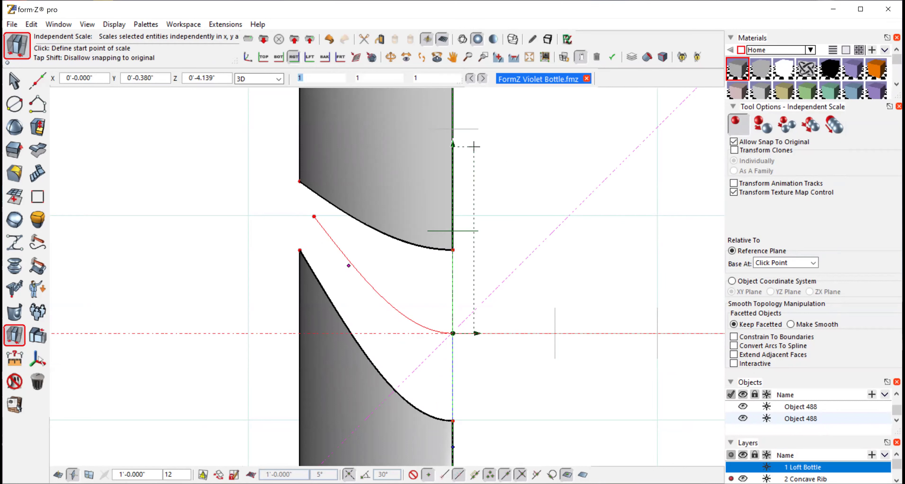
click(453, 136)
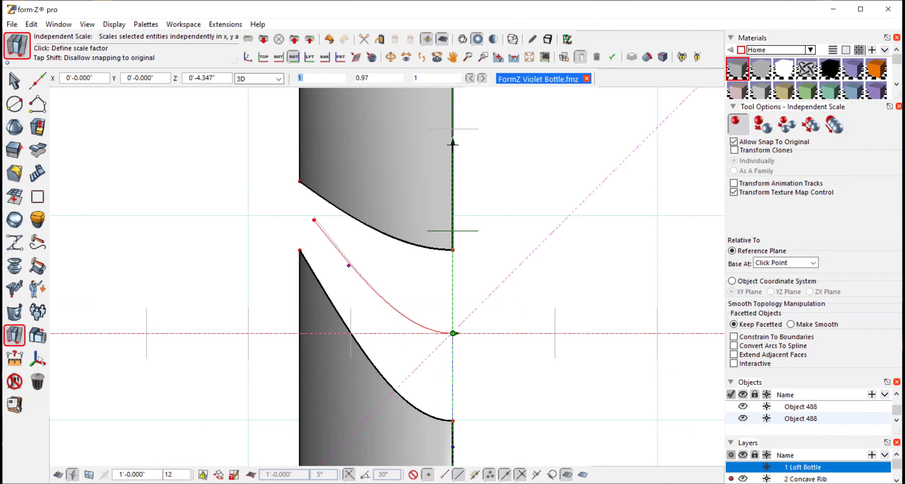
click(453, 143)
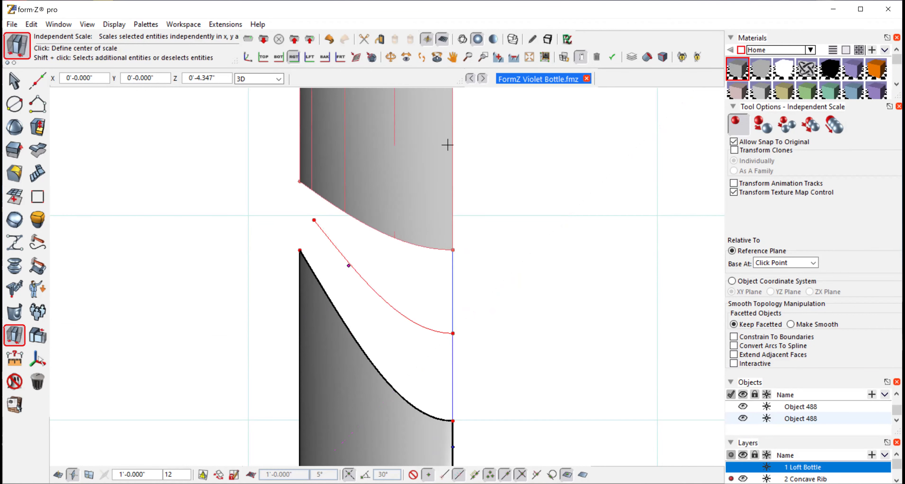
In the front view, scale the middle curve horizontally by about 0.905 from its upper end using Independent Scale.
click(87, 25)
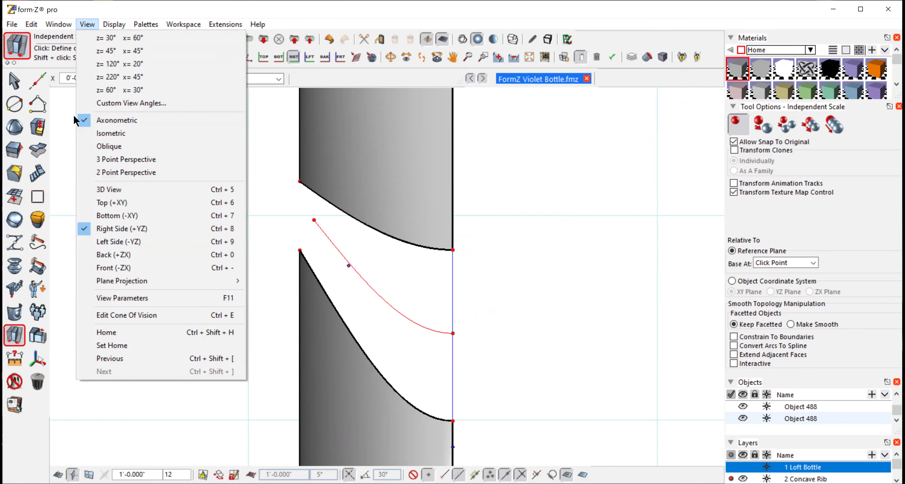
click(105, 268)
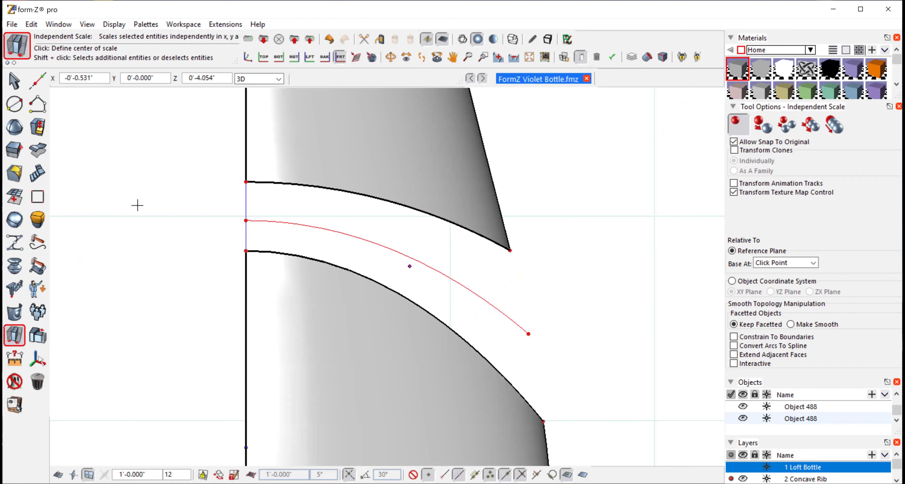
click(9, 336)
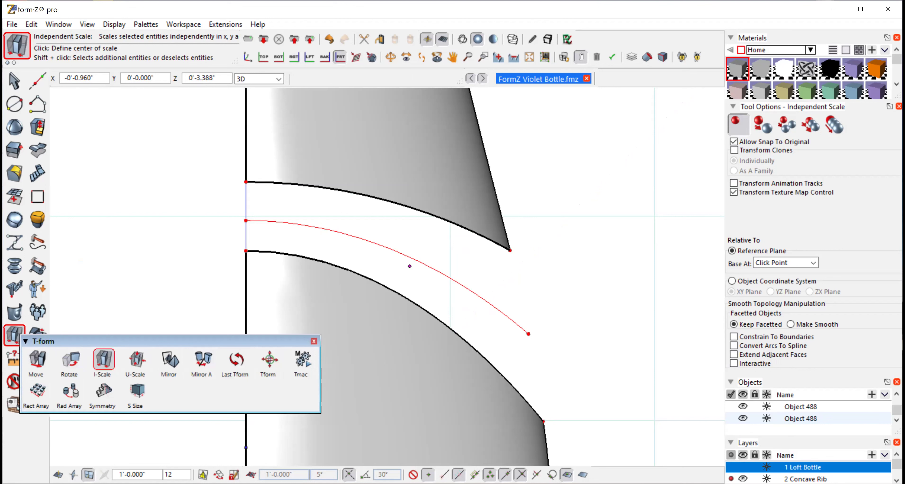
click(104, 360)
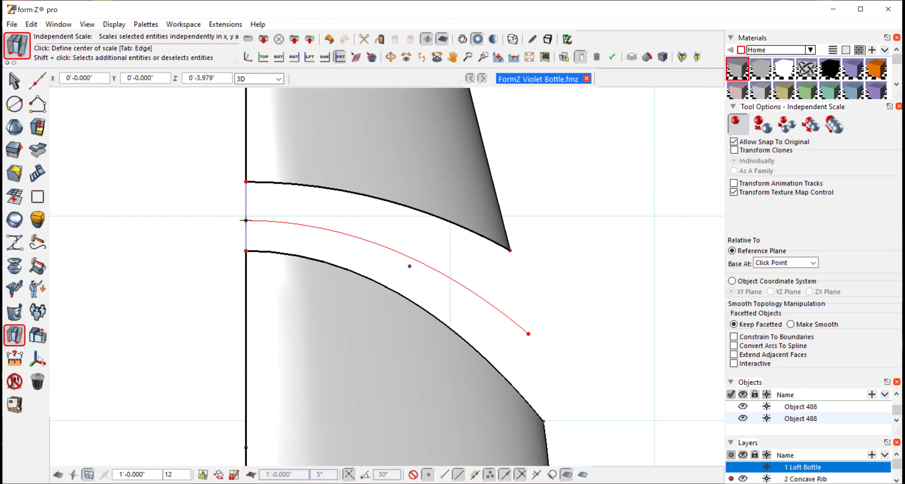
click(246, 220)
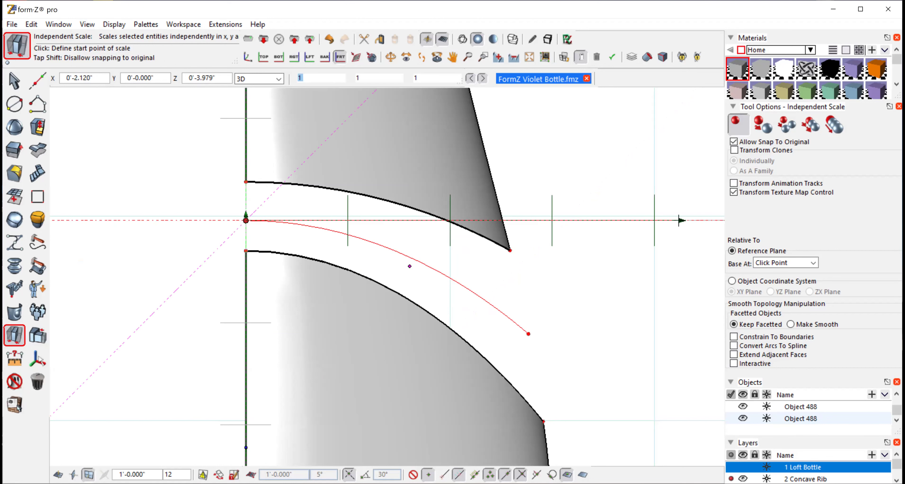
click(679, 220)
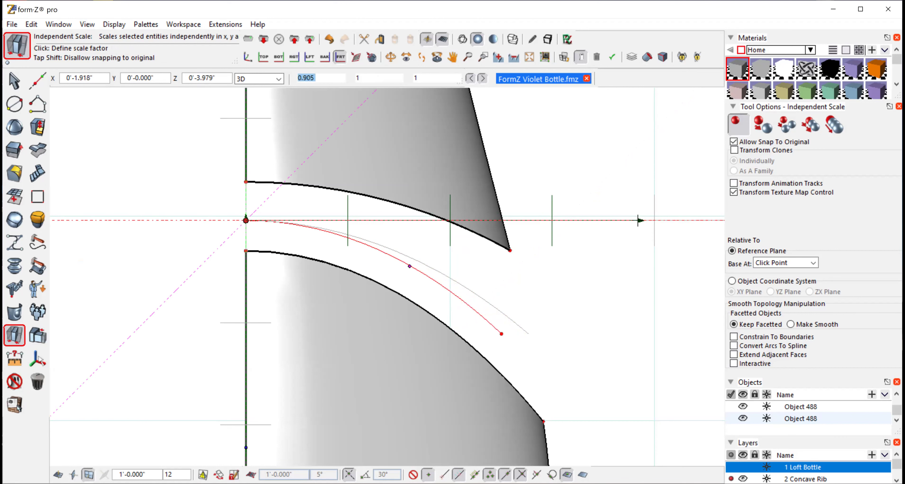
click(637, 220)
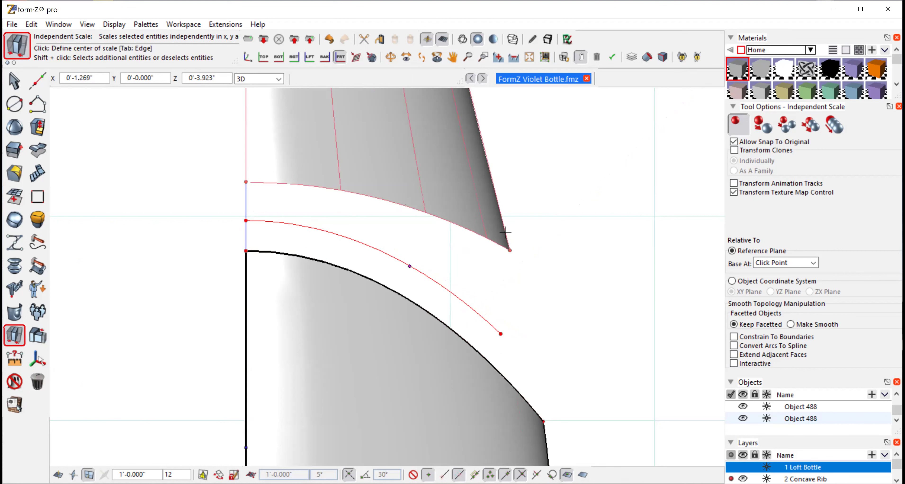
In the front view, scale the middle curve vertically by about 0.851 from its upper end.
click(13, 334)
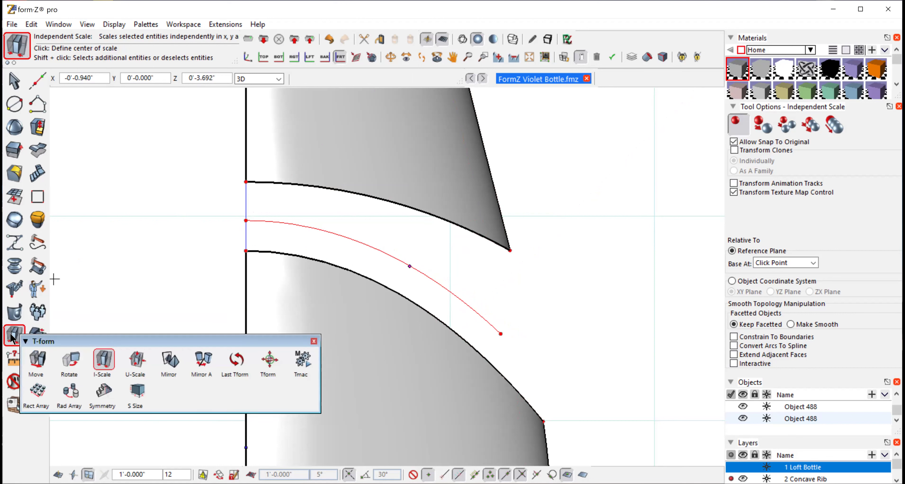
click(246, 220)
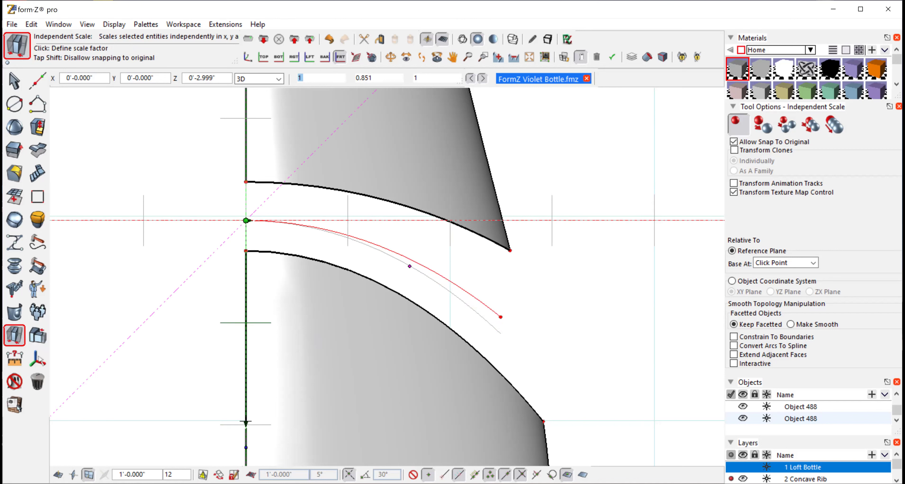
click(246, 422)
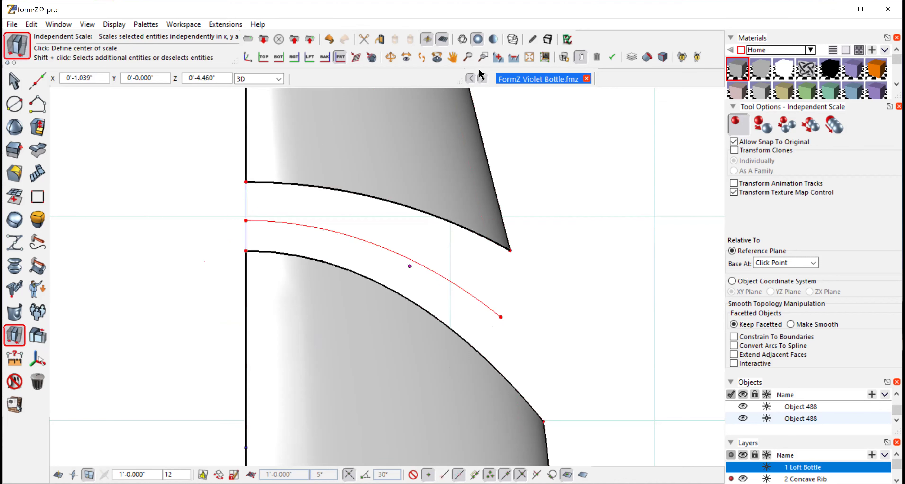
Using the edge topological level, select the upper piece's lower edge, the middle curve and the lower piece's upper edge in that order.
click(390, 57)
drag(491, 125, 435, 244)
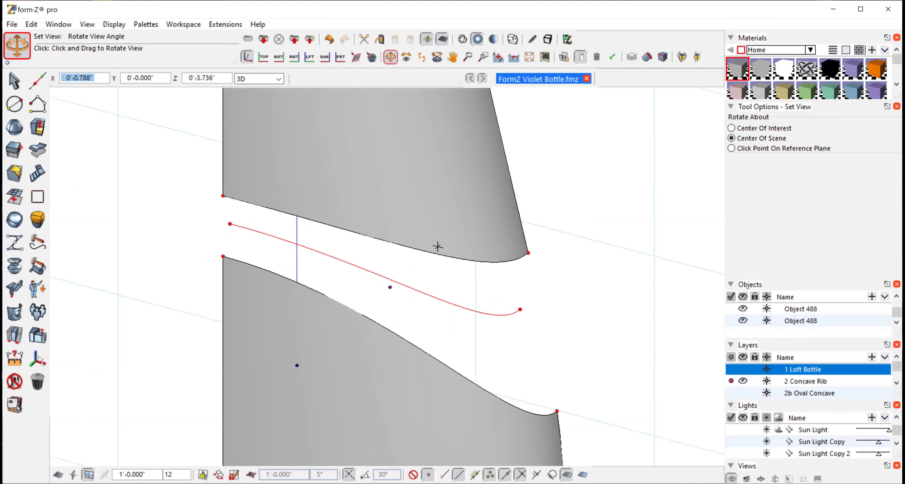
click(10, 81)
click(612, 146)
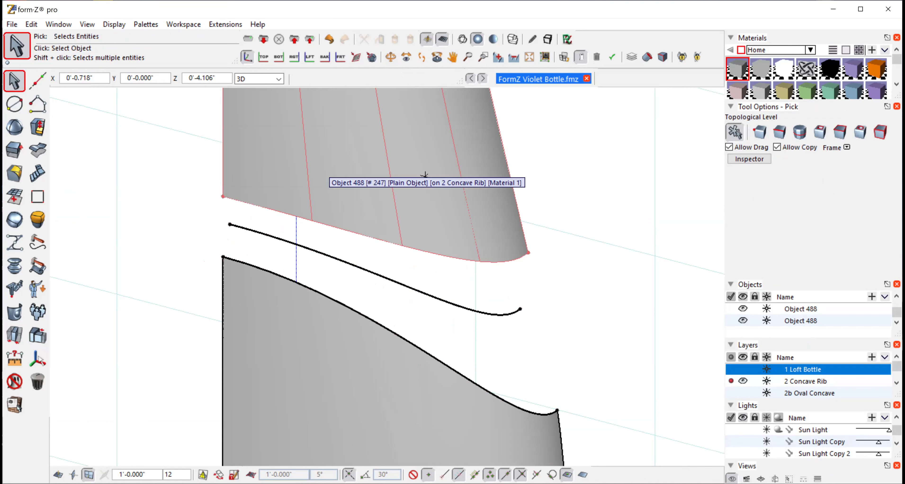
click(780, 131)
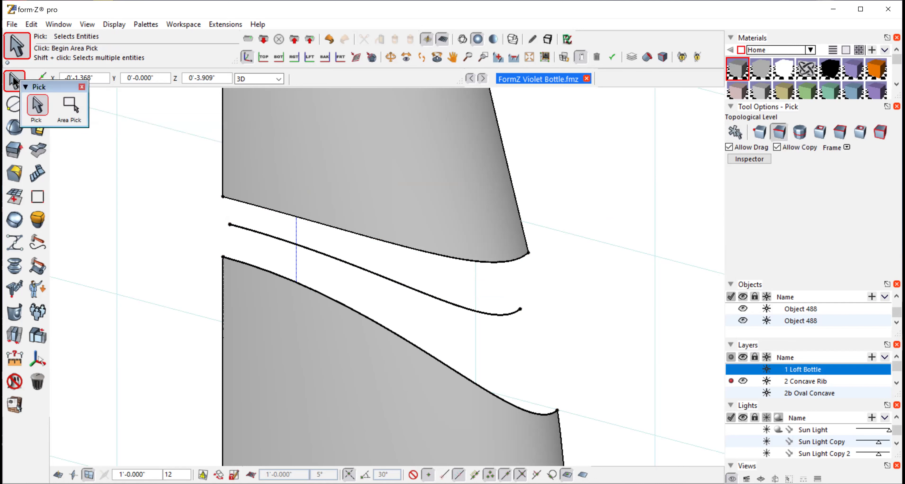
click(426, 253)
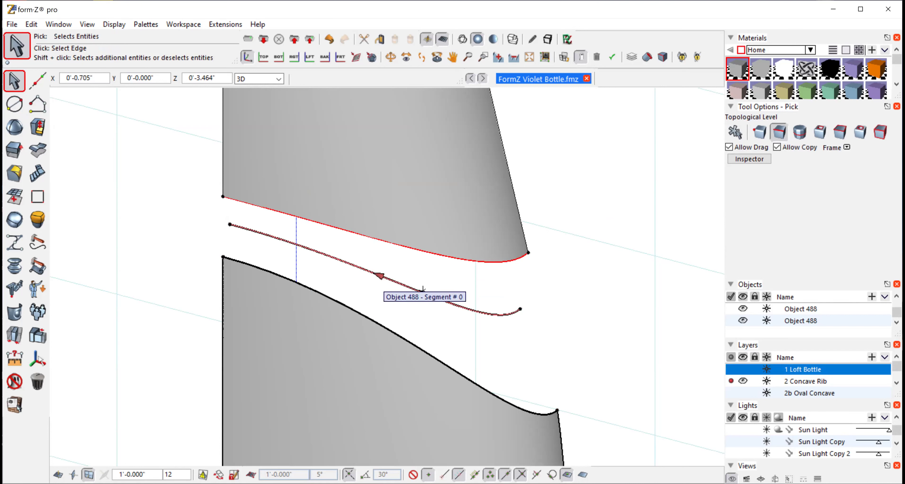
shift+click(422, 288)
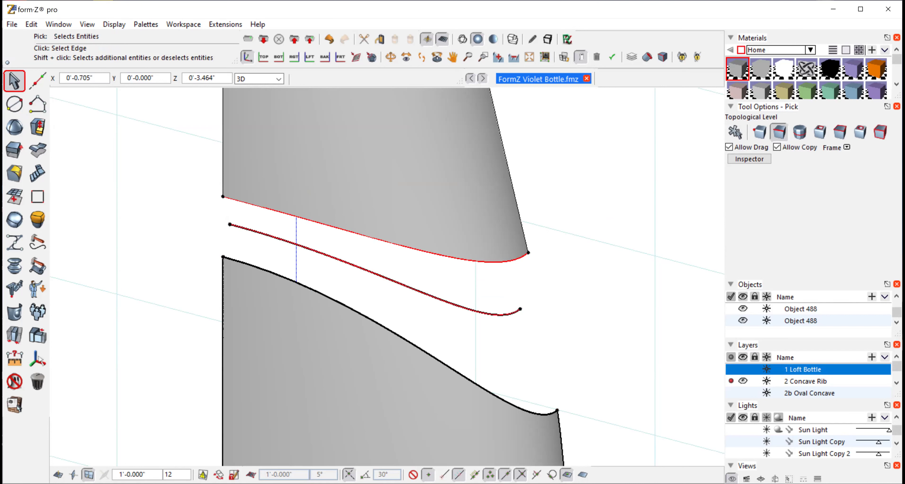
shift+click(410, 340)
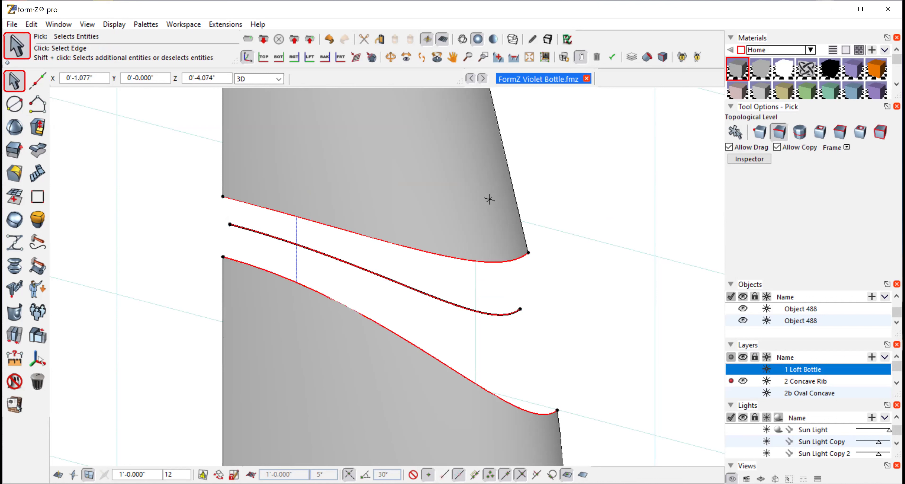
Loft a surface through the three selected profiles with caps turned off to form the concave rib.
drag(38, 149, 69, 226)
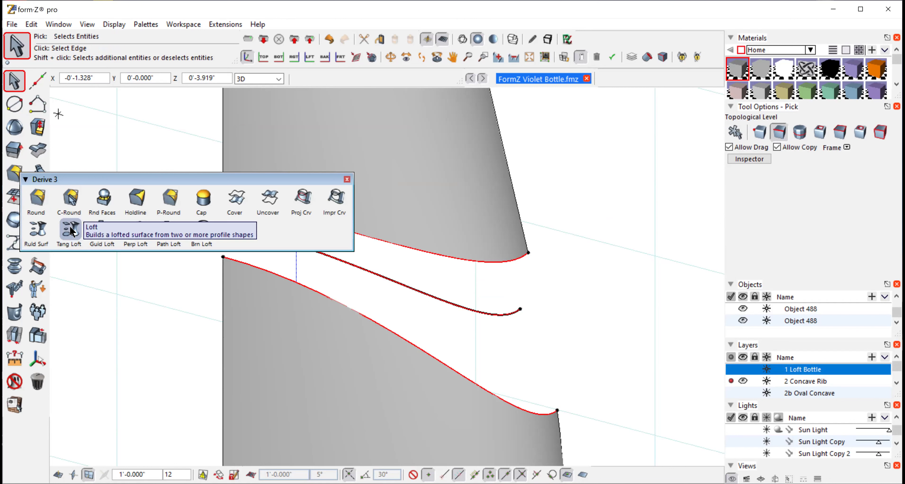
click(70, 229)
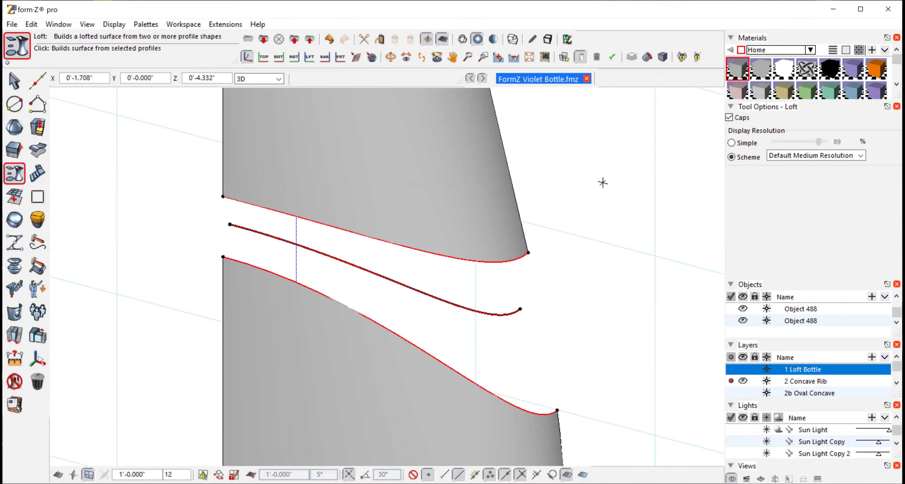
click(729, 117)
click(607, 175)
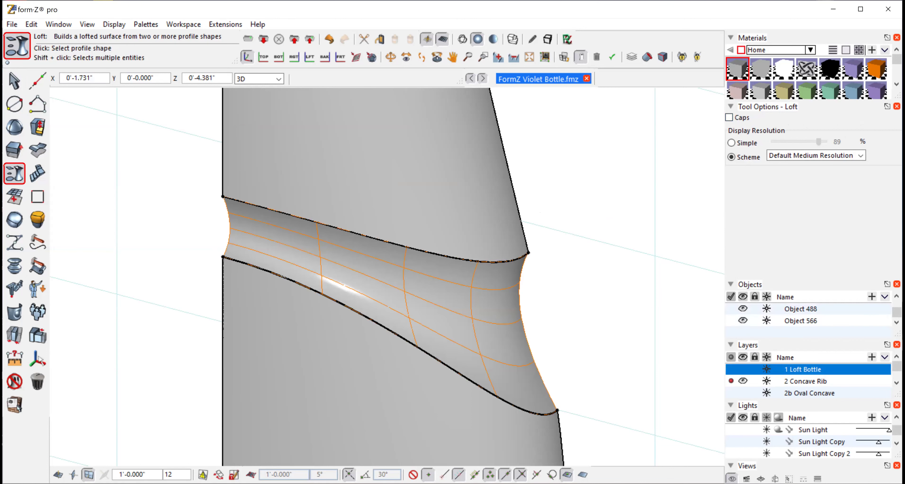
click(391, 56)
drag(585, 238, 584, 285)
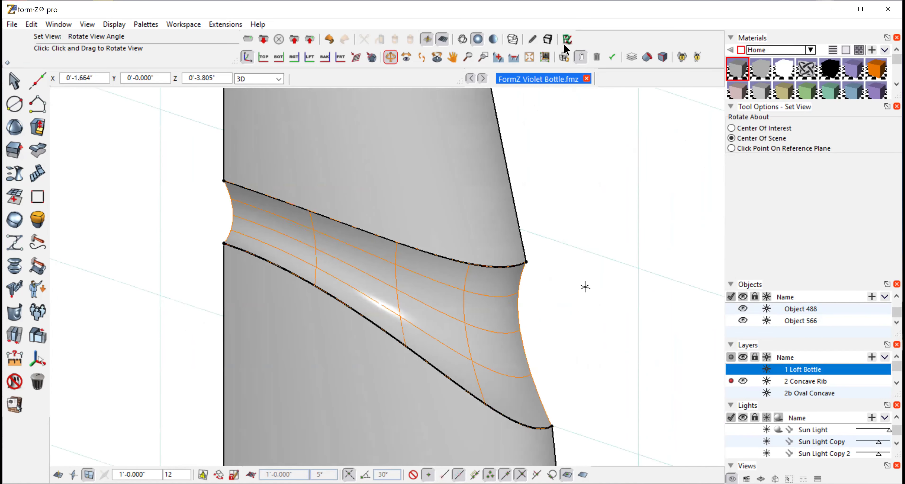
click(512, 57)
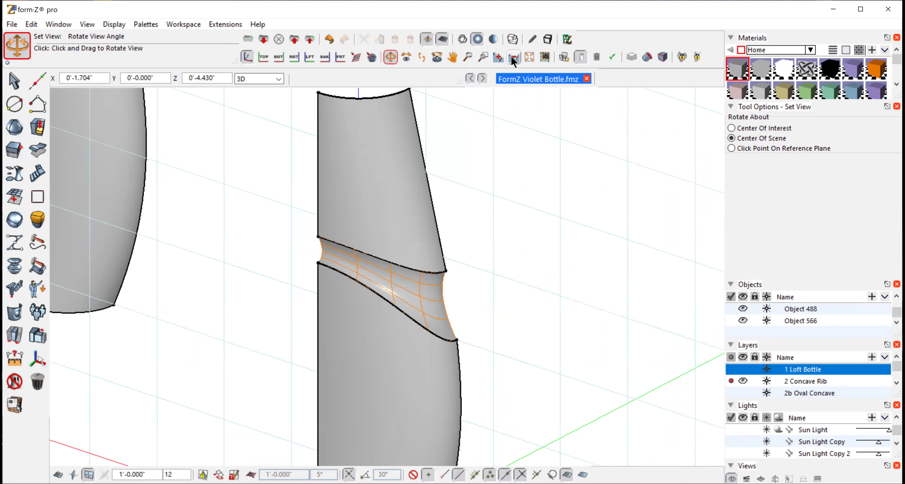
Select all three half-bottle pieces and, in the front view, mirror a copy of them about their vertical centre edge.
click(512, 58)
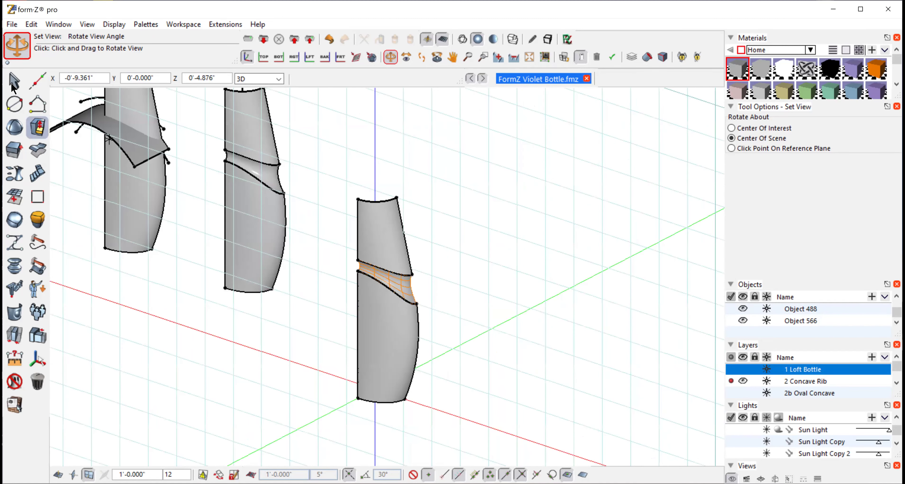
click(14, 81)
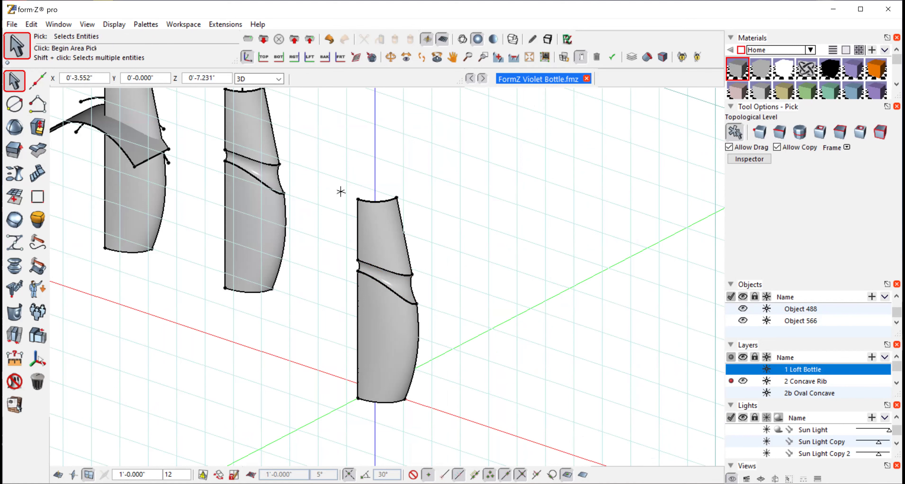
drag(331, 172, 488, 452)
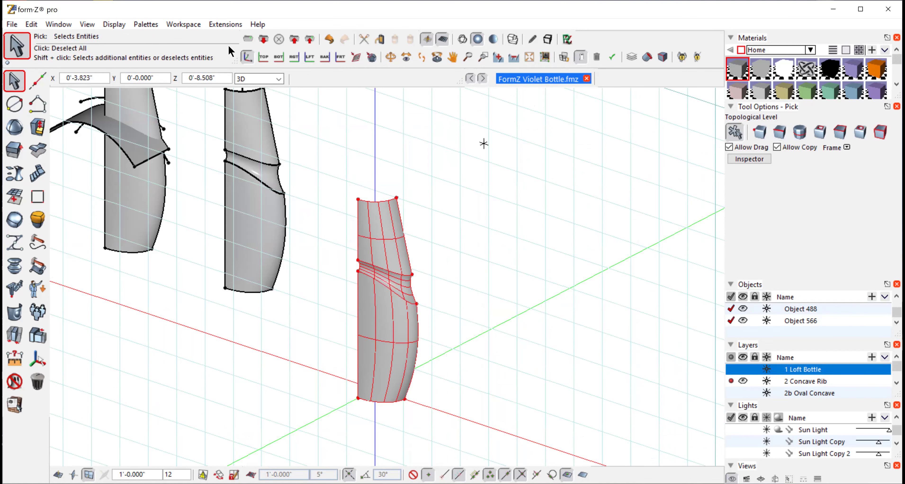
click(88, 24)
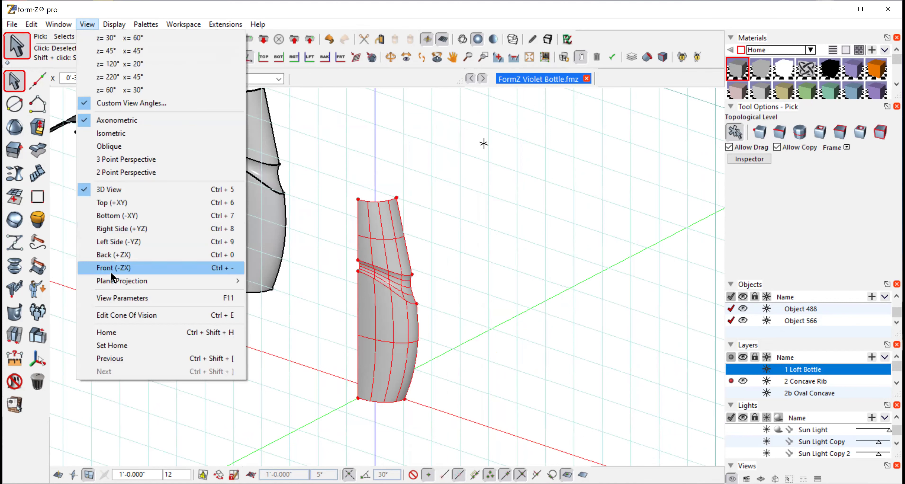
click(109, 268)
click(14, 335)
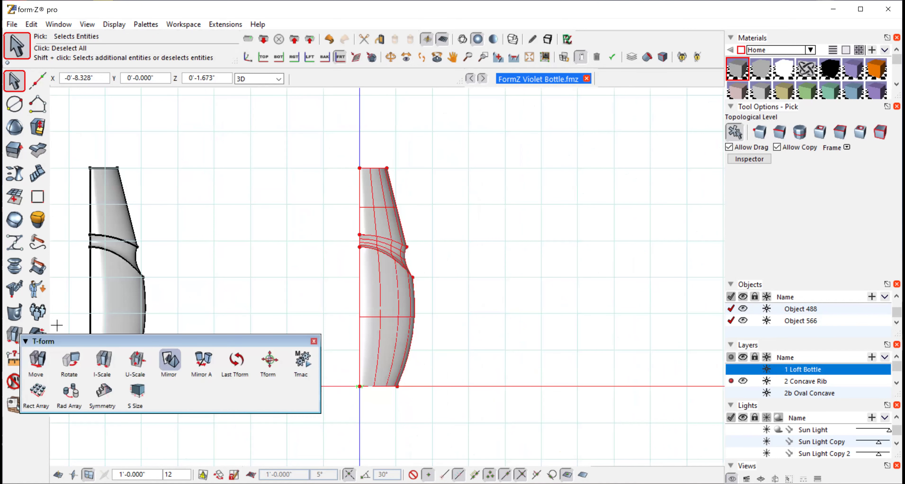
click(170, 359)
click(759, 124)
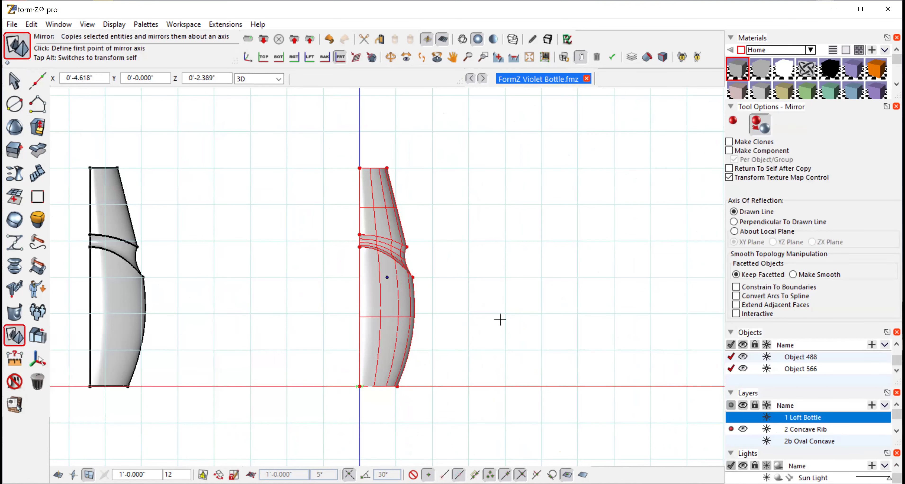
click(359, 386)
click(359, 333)
Select all the pieces of both bottle halves and stitch them together into one surface object.
click(14, 80)
click(716, 142)
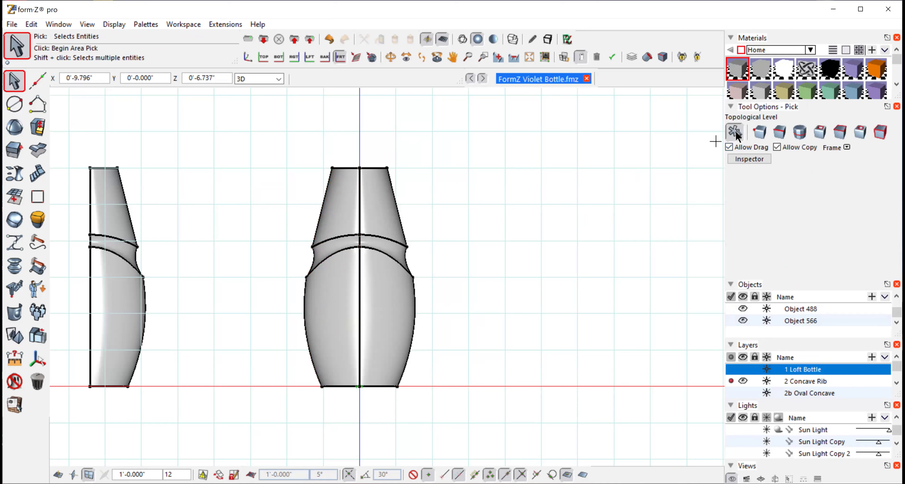
click(229, 141)
click(480, 422)
click(15, 313)
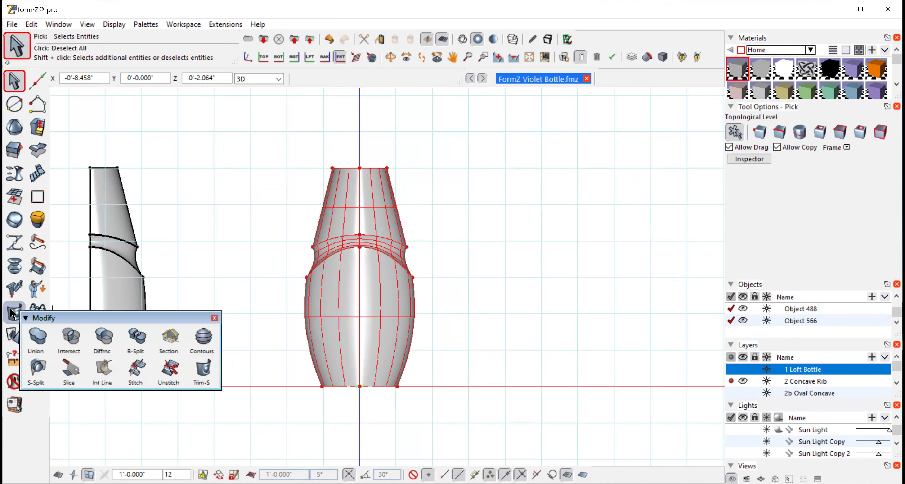
click(135, 369)
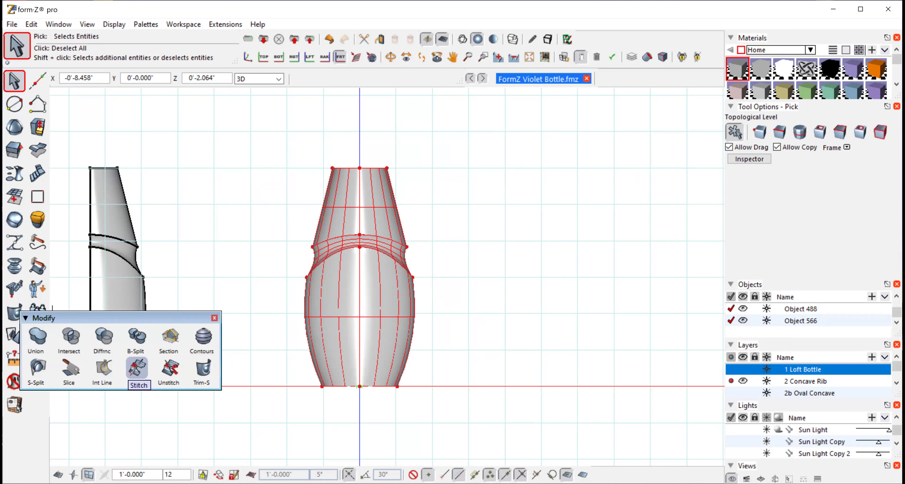
click(390, 57)
drag(499, 193, 435, 295)
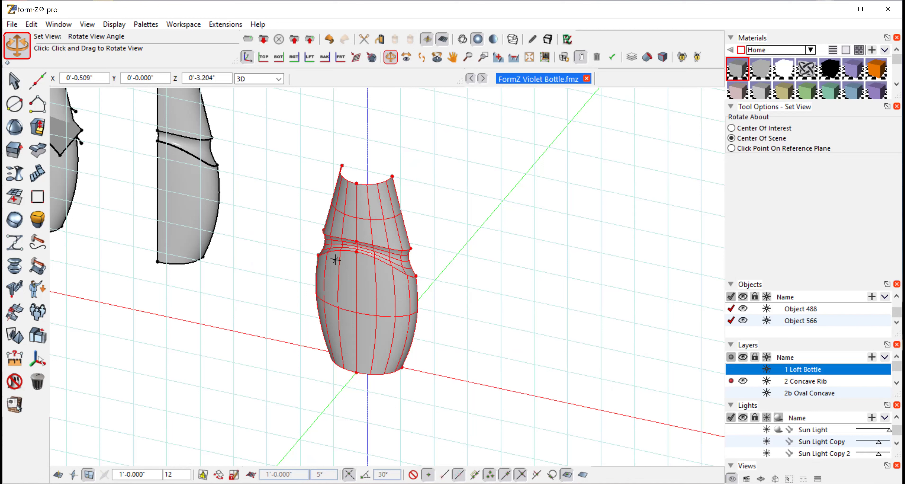
click(12, 317)
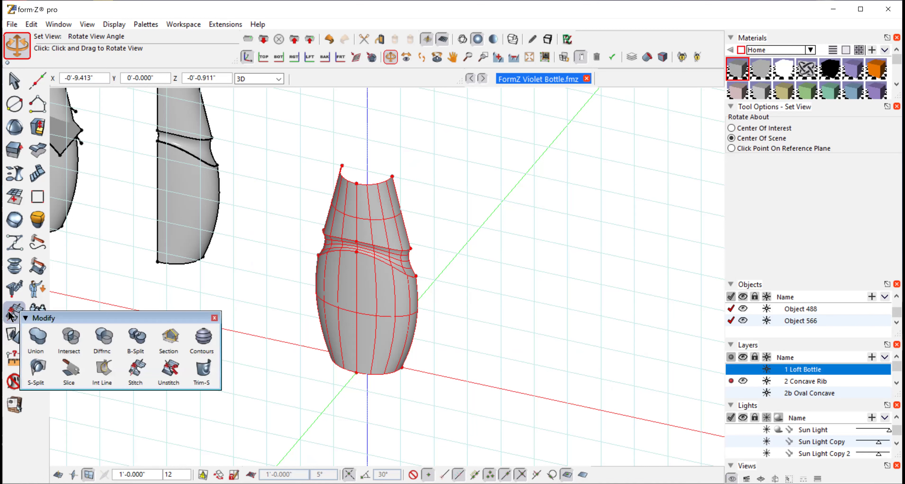
click(137, 369)
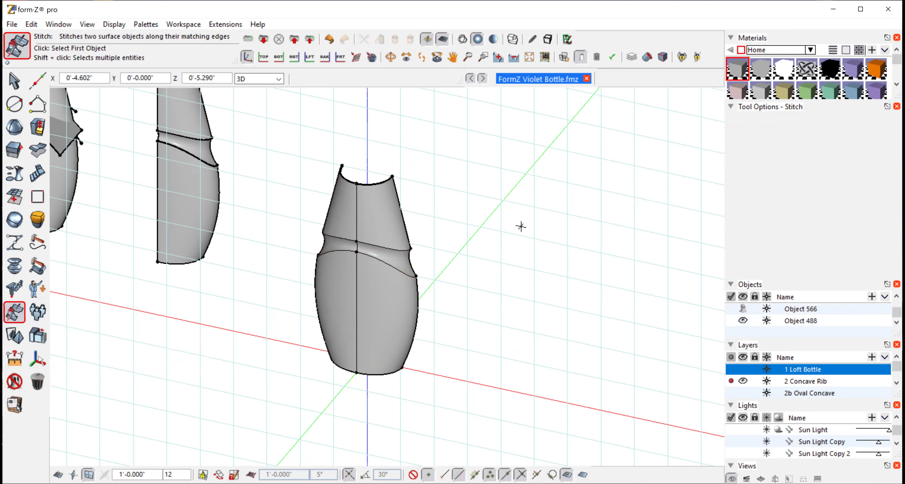
Select the stitched bottle and examine its object type and topology in the Inspector.
click(14, 80)
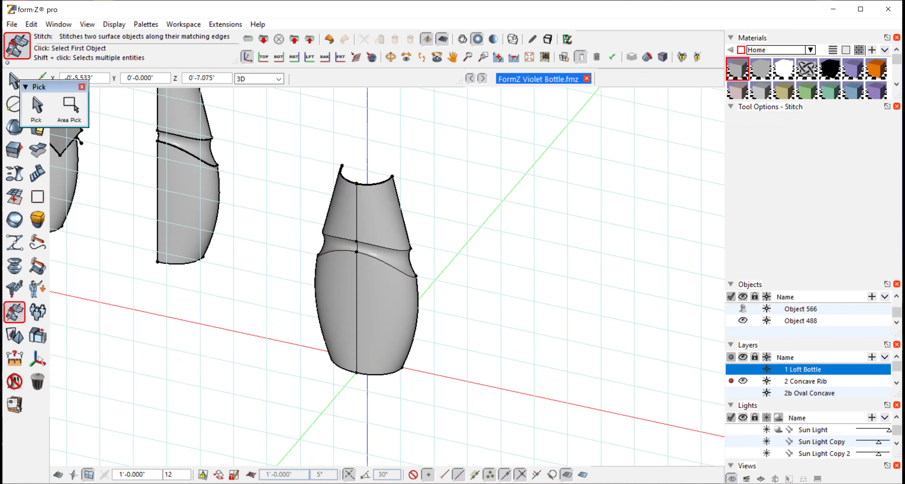
click(356, 216)
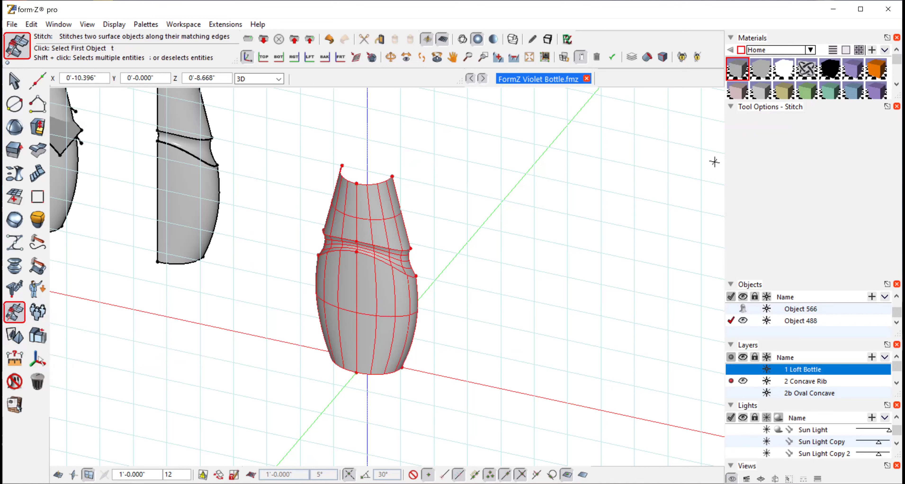
click(13, 83)
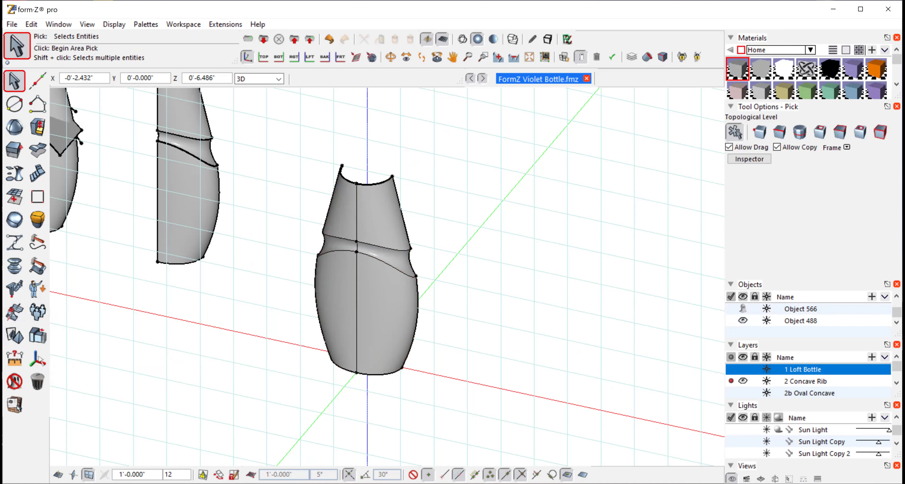
click(752, 159)
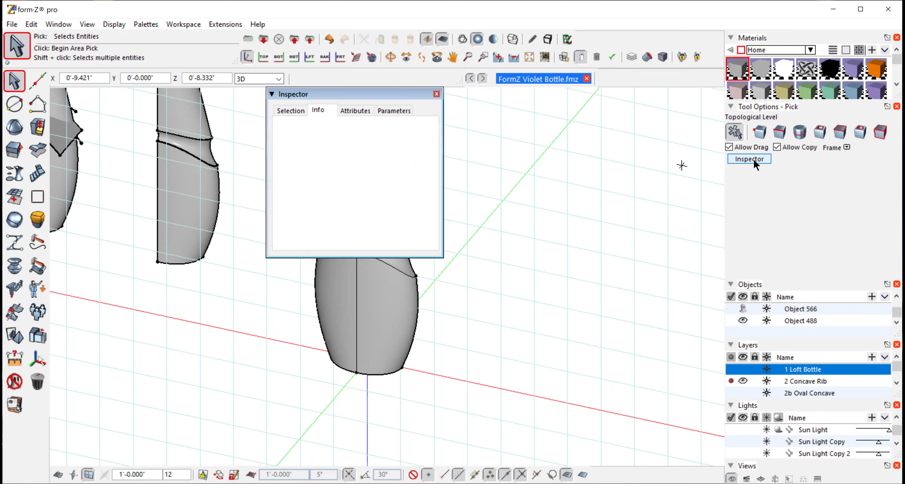
click(437, 94)
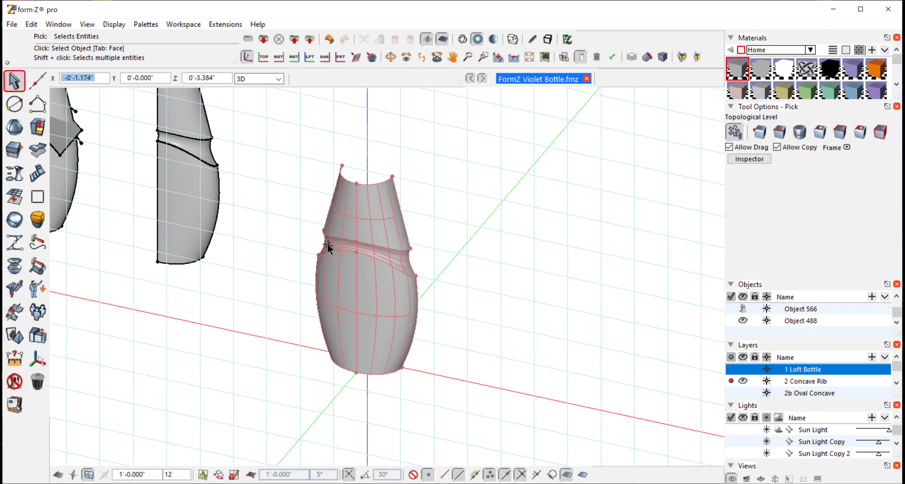
click(328, 246)
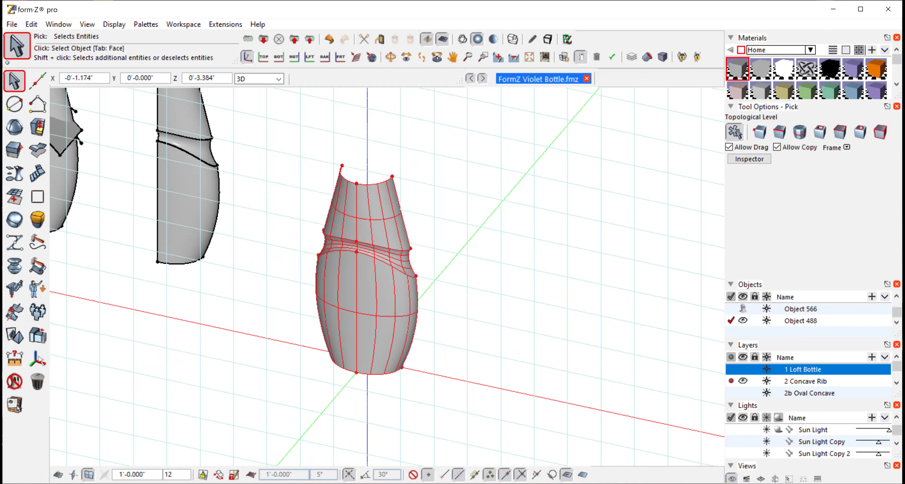
click(749, 158)
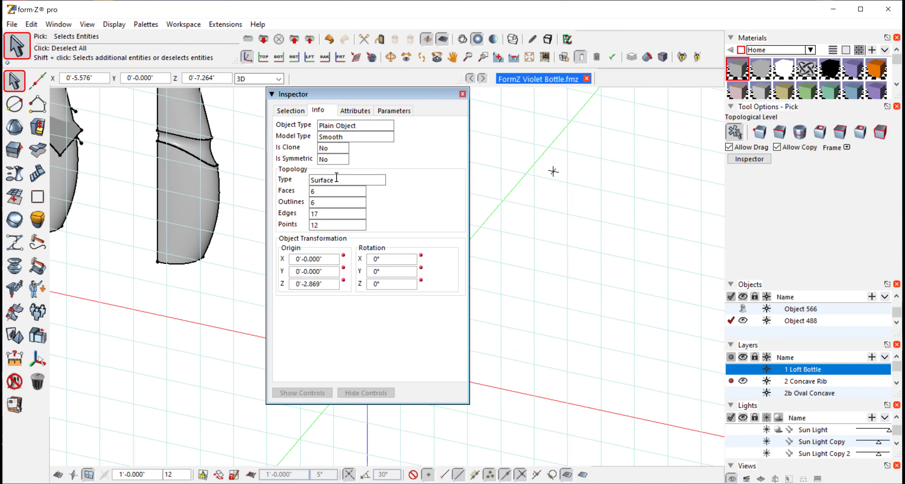
click(463, 94)
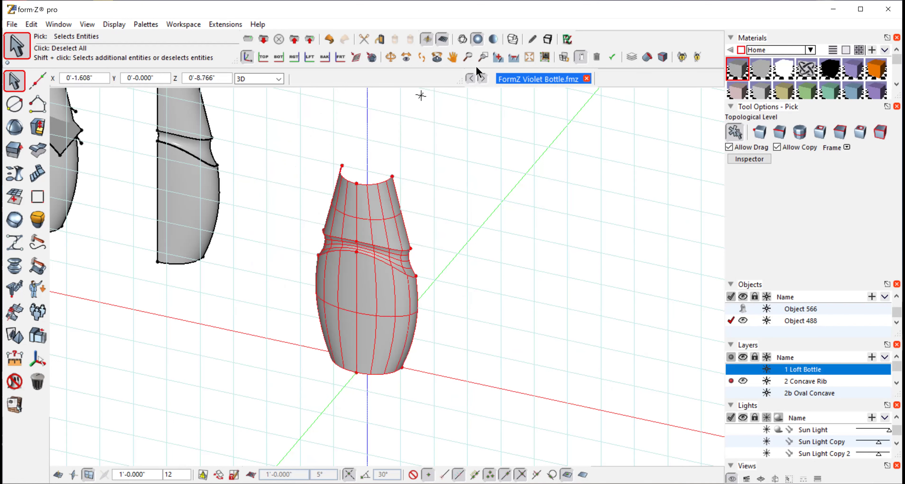
Using the edge topological level, select the two upper and two lower edges of the concave rib.
click(484, 56)
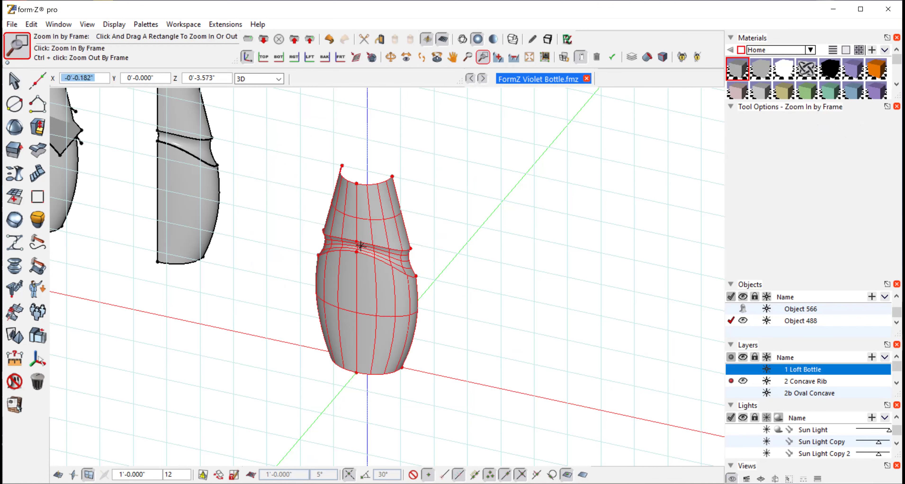
drag(364, 247, 491, 198)
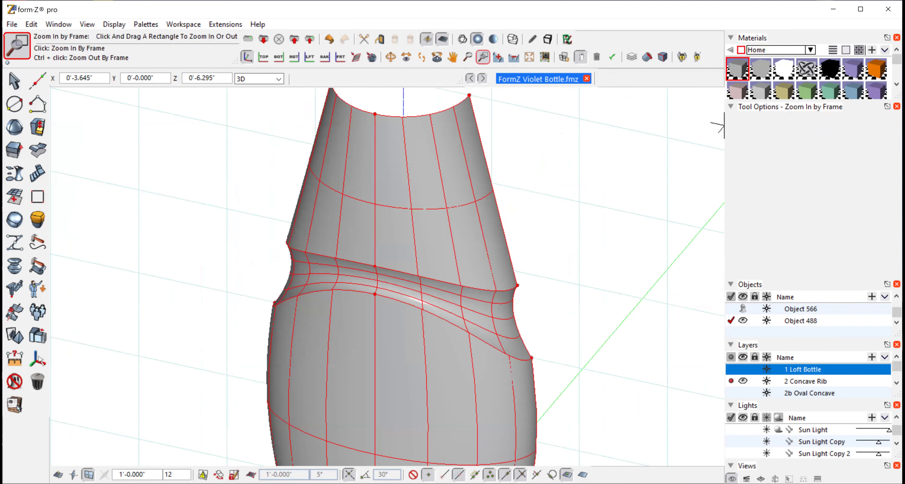
click(14, 81)
click(636, 172)
click(781, 132)
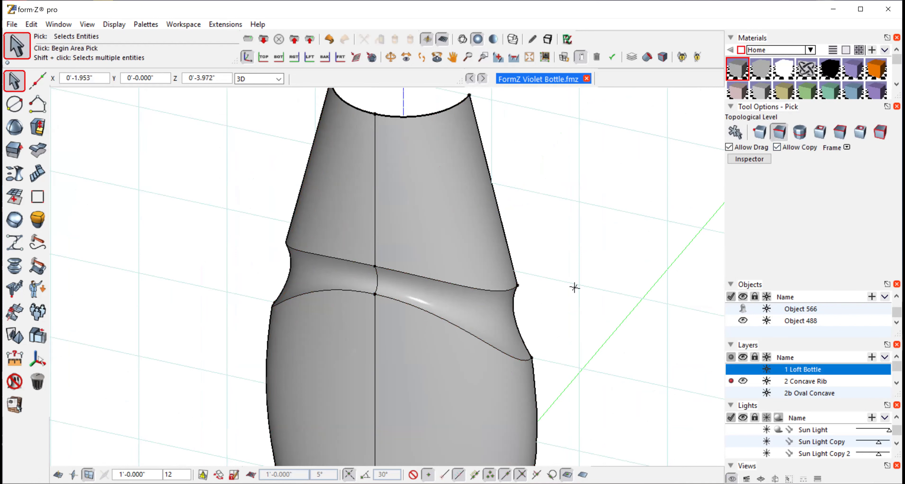
click(471, 286)
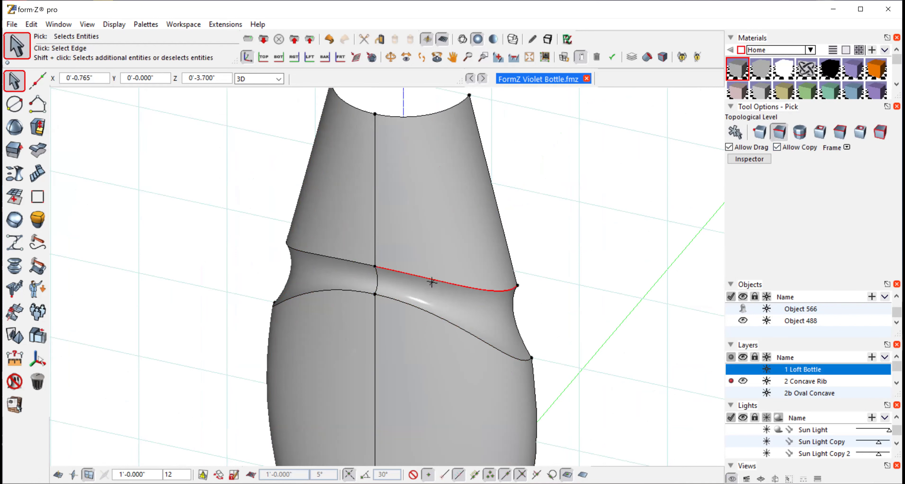
shift+click(359, 260)
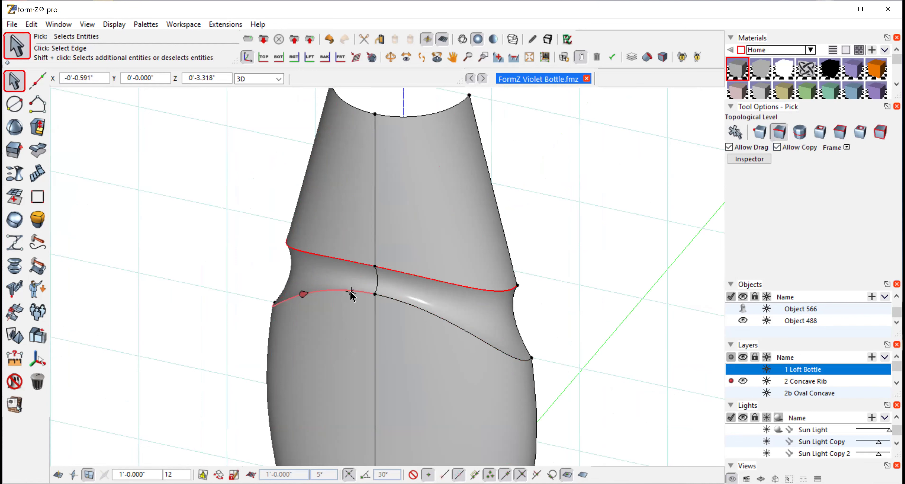
shift+click(350, 294)
shift+click(393, 300)
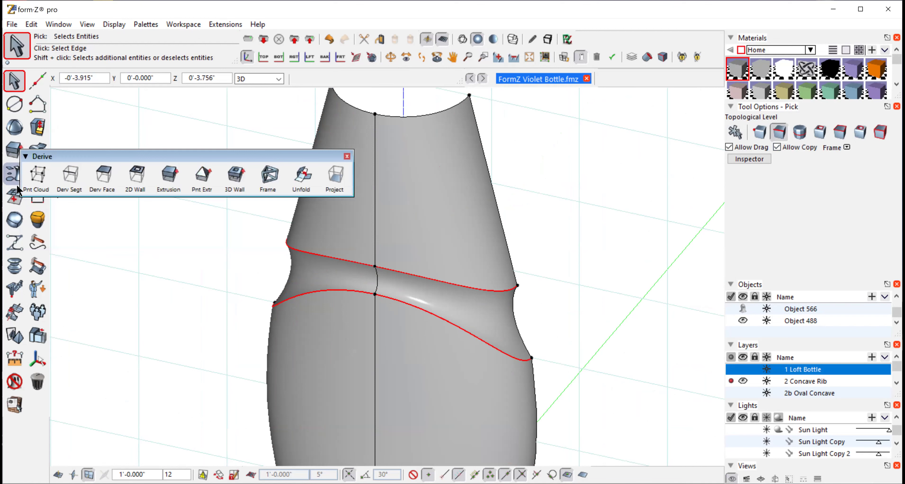
Round the four selected rib edges with a circular cross section and a radius of 0.12 inch.
mouse_move(17, 222)
mouse_move(16, 174)
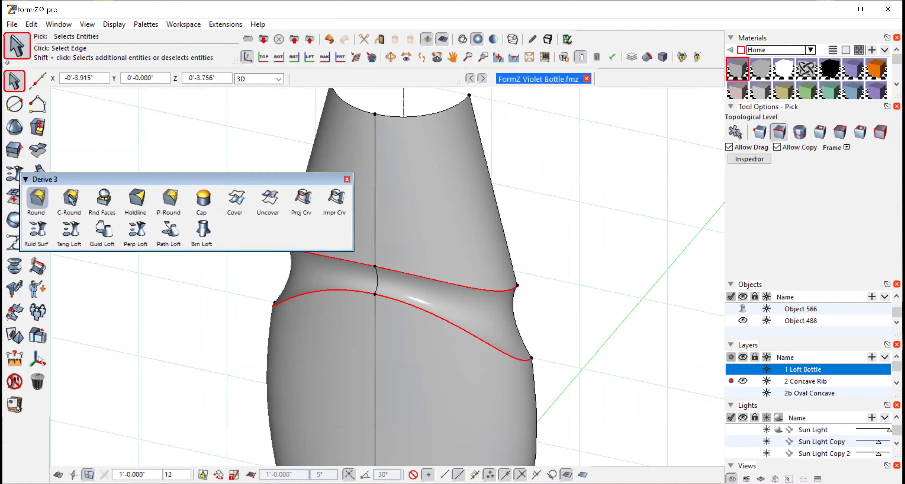
click(36, 198)
double_click(809, 149)
key(BackSpace)
text(.12)
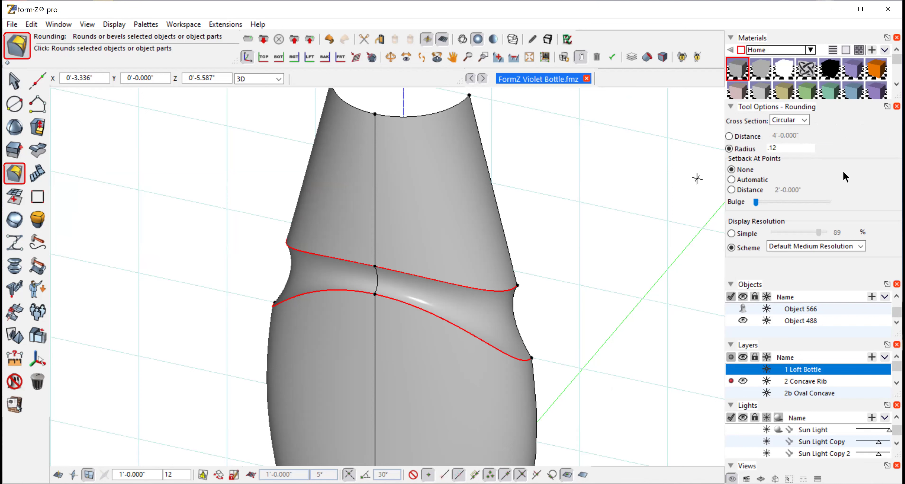
key(Return)
click(600, 207)
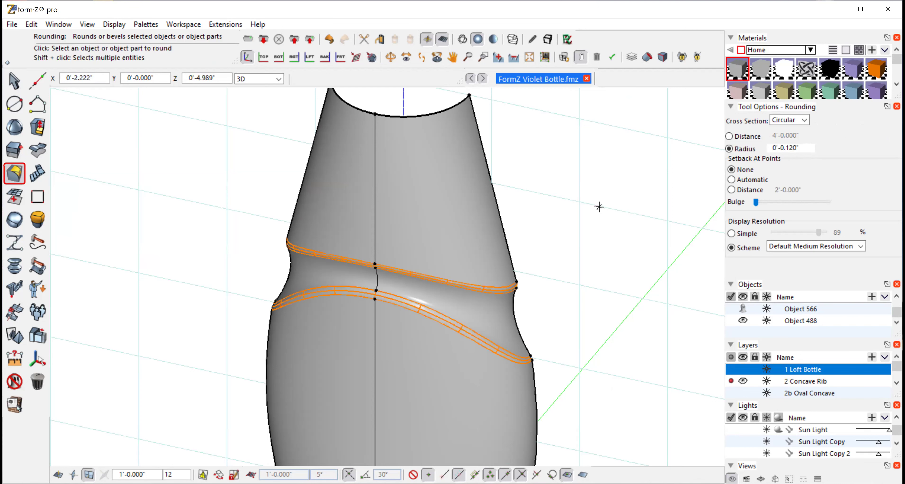
click(391, 57)
drag(590, 320, 568, 318)
click(512, 58)
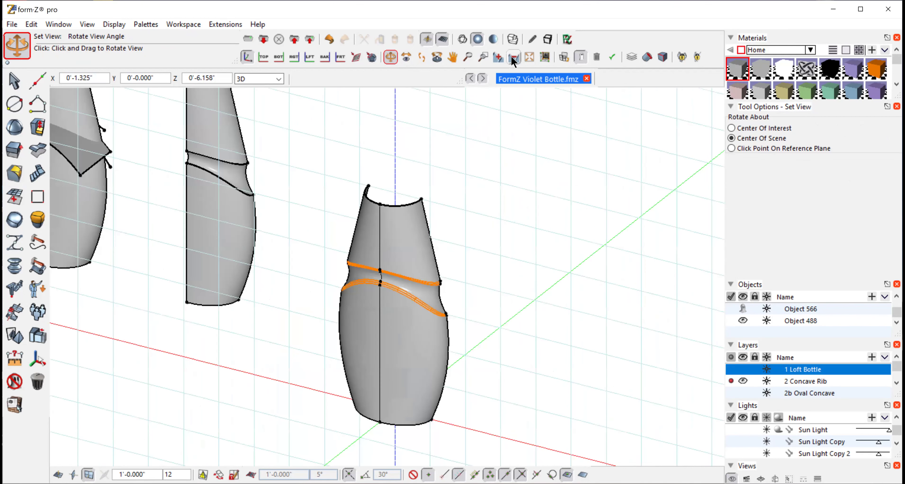